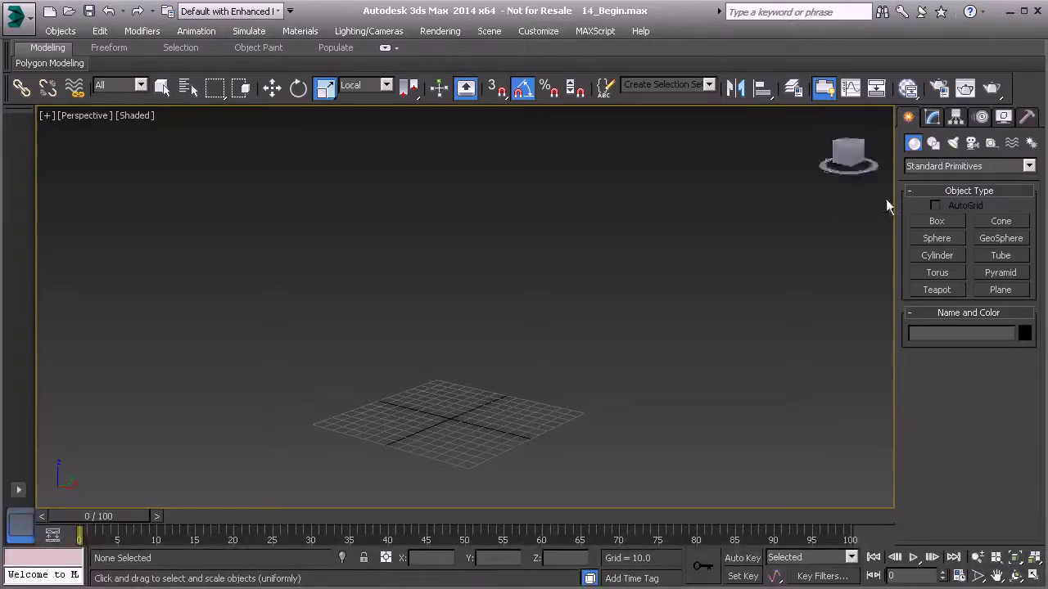
# Create a tall box near the grid centre, about 17.6 long, 18.4 wide and 150.9 high
pyautogui.click(938, 223)
pyautogui.moveTo(422, 336); pyautogui.dragTo(436, 370)
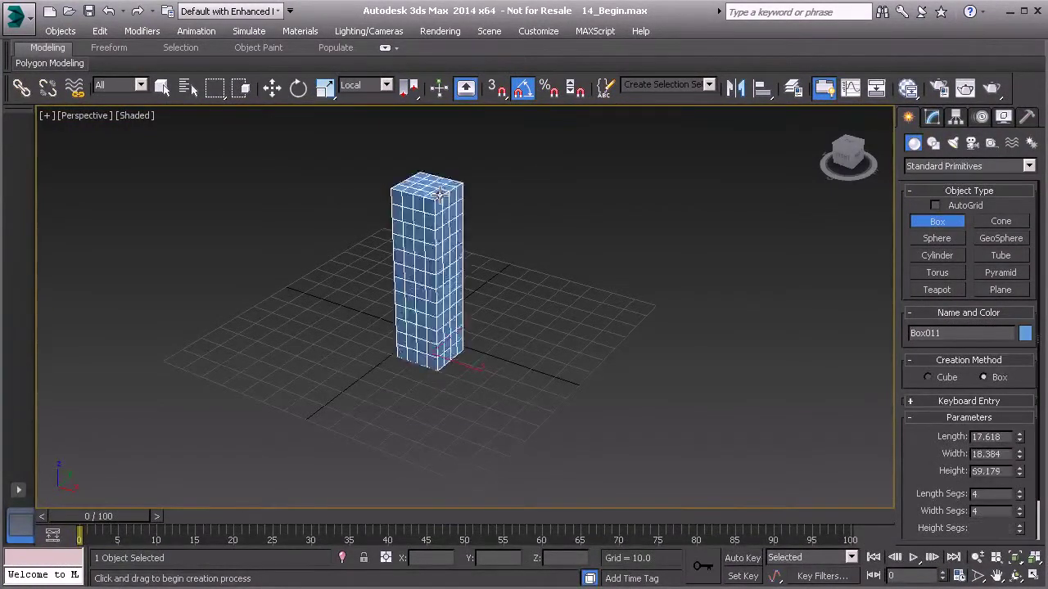
pyautogui.click(453, 4)
pyautogui.moveTo(427, 306); pyautogui.dragTo(430, 407, button='middle')
pyautogui.keyDown('alt'); pyautogui.moveTo(430, 408); pyautogui.dragTo(435, 391, button='middle'); pyautogui.keyUp('alt')
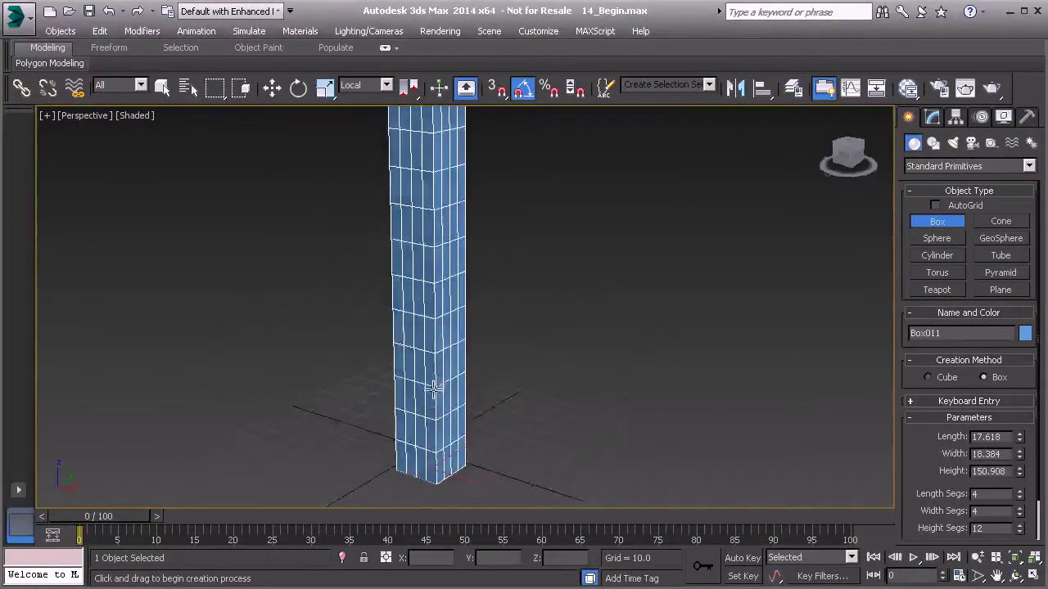
# Set the box's length and width to 15 and its height to 200
pyautogui.moveTo(1000, 437); pyautogui.dragTo(948, 440)
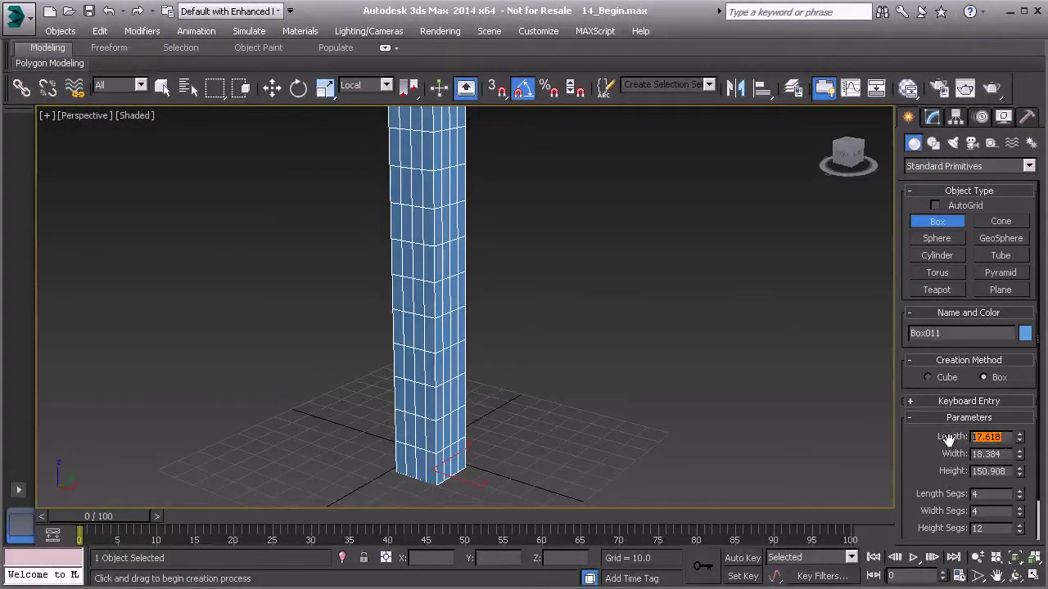
pyautogui.write('15')
pyautogui.press('Return')
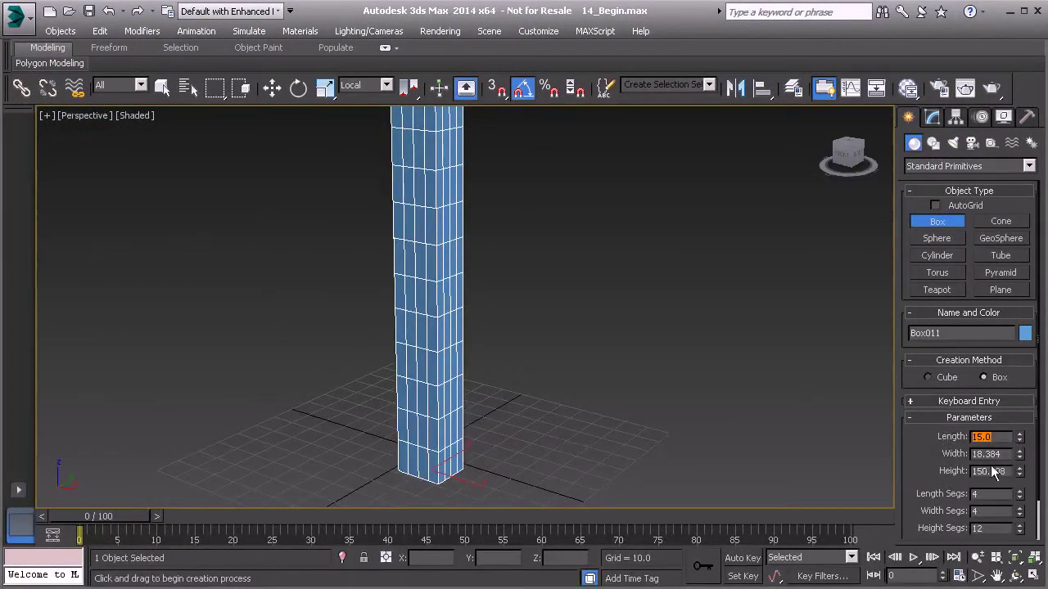
pyautogui.moveTo(1005, 458); pyautogui.dragTo(921, 454)
pyautogui.write('15')
pyautogui.press('Return')
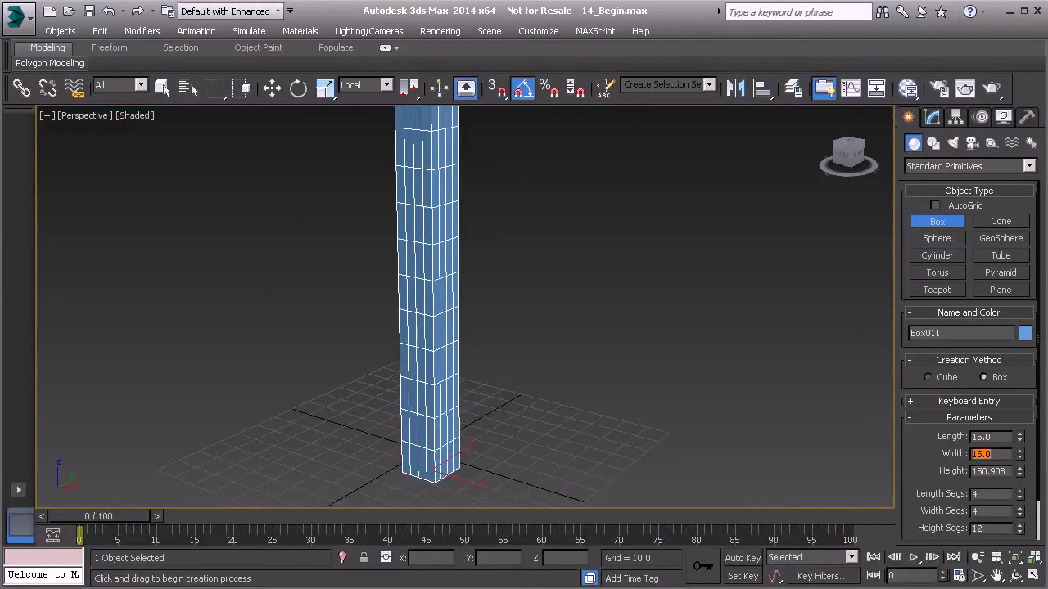
pyautogui.moveTo(1004, 472); pyautogui.dragTo(930, 476)
pyautogui.write('200')
pyautogui.press('Return')
# Increase the box's height segments to 28, keeping four length and four width segments
pyautogui.moveTo(596, 392); pyautogui.dragTo(533, 334, button='middle')
pyautogui.scroll(-4, 588, 413)
pyautogui.scroll(2, 541, 358)
pyautogui.keyDown('alt'); pyautogui.moveTo(533, 334); pyautogui.dragTo(530, 358, button='middle'); pyautogui.keyUp('alt')
pyautogui.scroll(-2, 530, 358)
pyautogui.scroll(2, 530, 355)
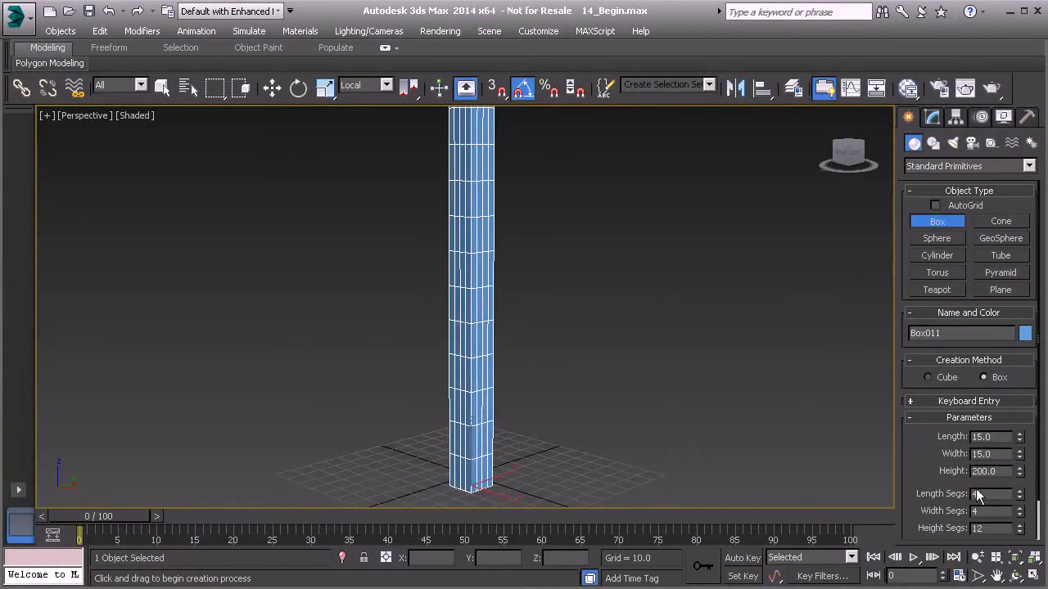
pyautogui.moveTo(931, 488); pyautogui.dragTo(938, 443)
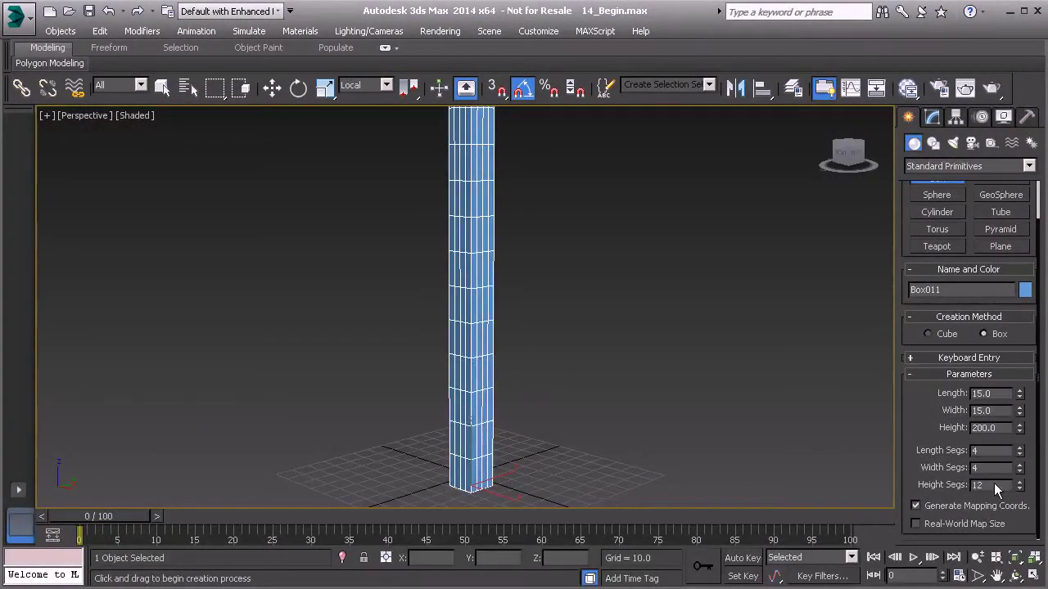
pyautogui.click(1021, 484)
pyautogui.click(1021, 484)
pyautogui.click(1021, 483)
pyautogui.click(1021, 484)
pyautogui.click(1021, 484)
pyautogui.click(1021, 484)
pyautogui.click(1020, 483)
pyautogui.click(1021, 484)
pyautogui.click(1021, 484)
pyautogui.click(1020, 483)
pyautogui.click(1021, 483)
pyautogui.click(1021, 484)
pyautogui.click(1020, 483)
pyautogui.click(1020, 484)
pyautogui.click(1021, 483)
pyautogui.click(1020, 484)
# Finish box creation and convert the column to an Editable Poly
pyautogui.keyDown('alt'); pyautogui.moveTo(398, 276); pyautogui.dragTo(458, 188, button='middle'); pyautogui.keyUp('alt')
pyautogui.moveTo(464, 392)
pyautogui.keyDown('alt'); pyautogui.mouseDown(button='middle')
pyautogui.moveTo(484, 332)
pyautogui.moveTo(491, 234)
pyautogui.moveTo(472, 393)
pyautogui.mouseUp(button='middle'); pyautogui.keyUp('alt')
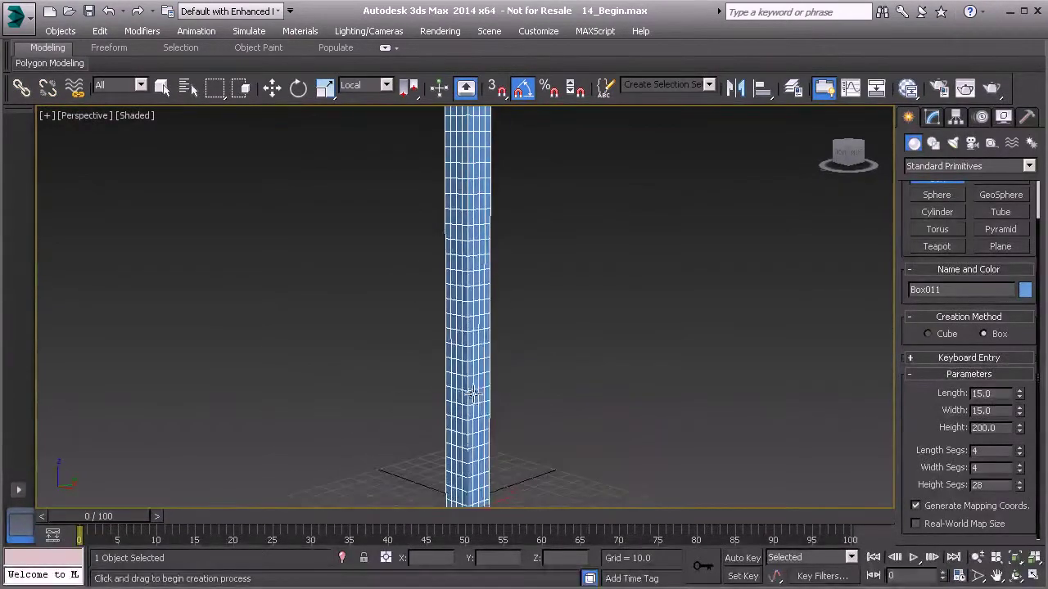
pyautogui.scroll(-5, 458, 335)
pyautogui.moveTo(459, 346); pyautogui.dragTo(470, 319, button='middle')
pyautogui.scroll(4, 463, 368)
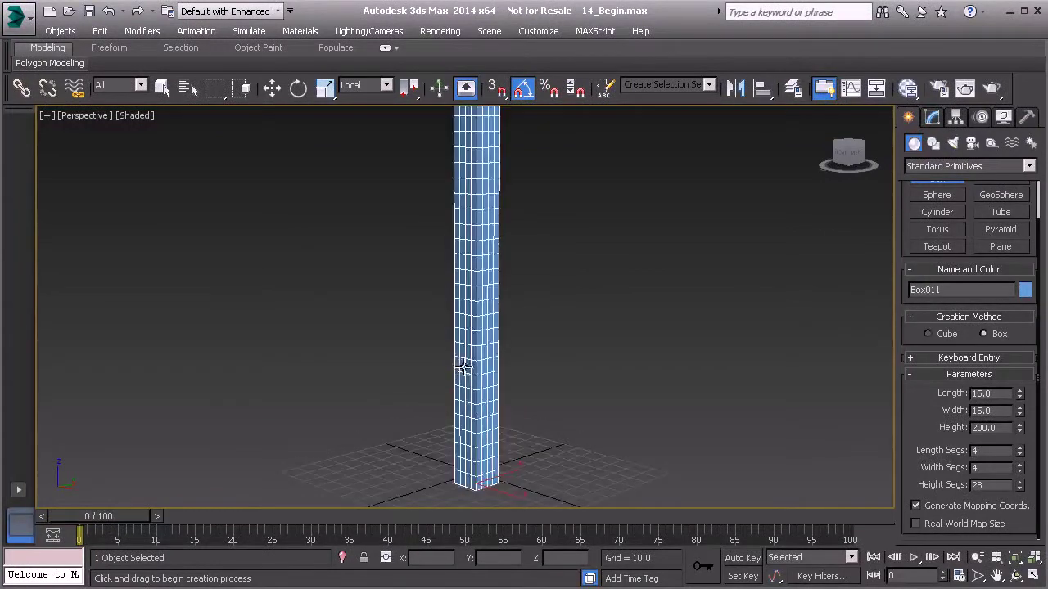
pyautogui.press('r')
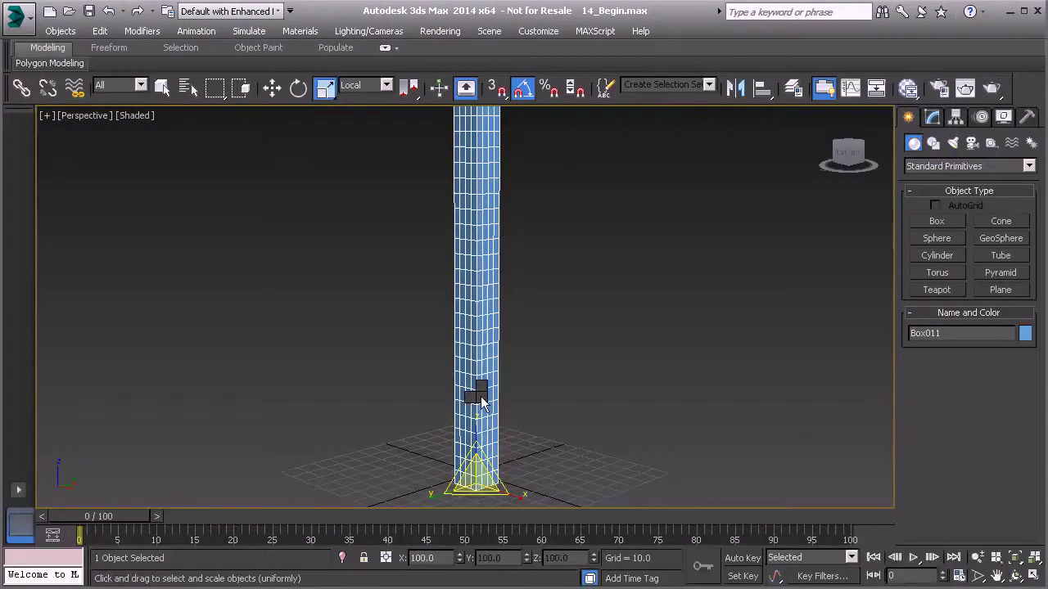
pyautogui.rightClick(480, 398)
pyautogui.moveTo(516, 545)
pyautogui.click(665, 559)
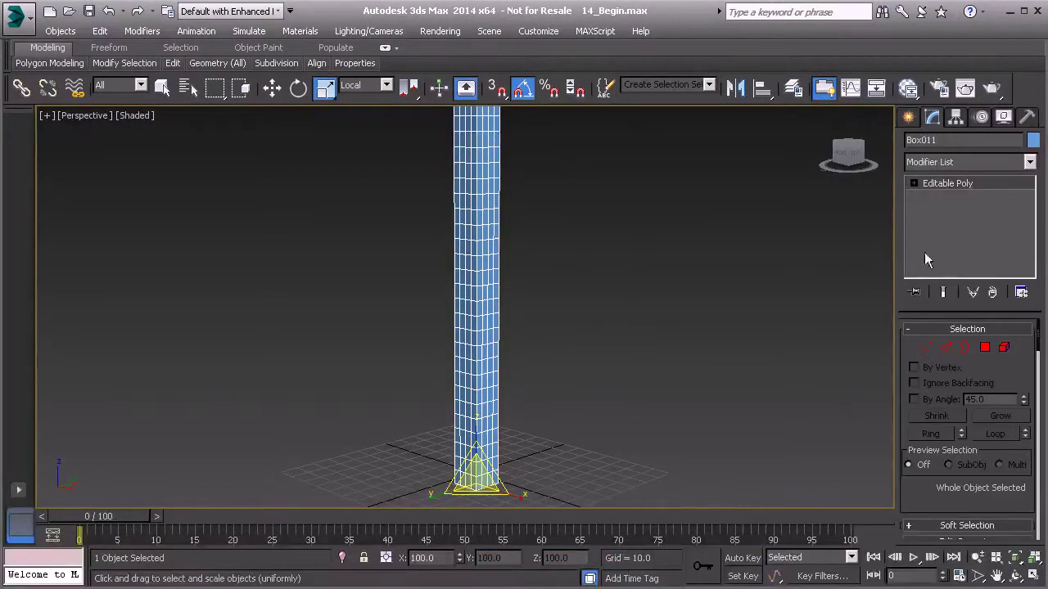
# Apply a TurboSmooth modifier to the column, with Isoline Display enabled and 2 iterations
pyautogui.click(1028, 162)
pyautogui.moveTo(1032, 195); pyautogui.dragTo(1021, 557)
pyautogui.click(967, 534)
pyautogui.scroll(5, 600, 422)
pyautogui.keyDown('alt'); pyautogui.moveTo(539, 409); pyautogui.dragTo(520, 411, button='middle'); pyautogui.keyUp('alt')
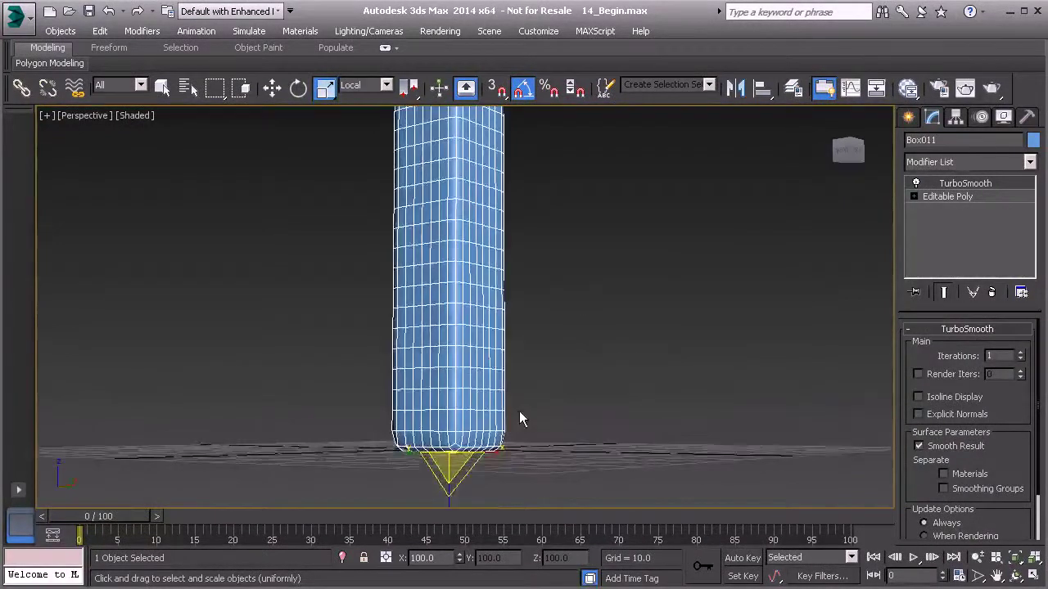
pyautogui.scroll(3, 483, 421)
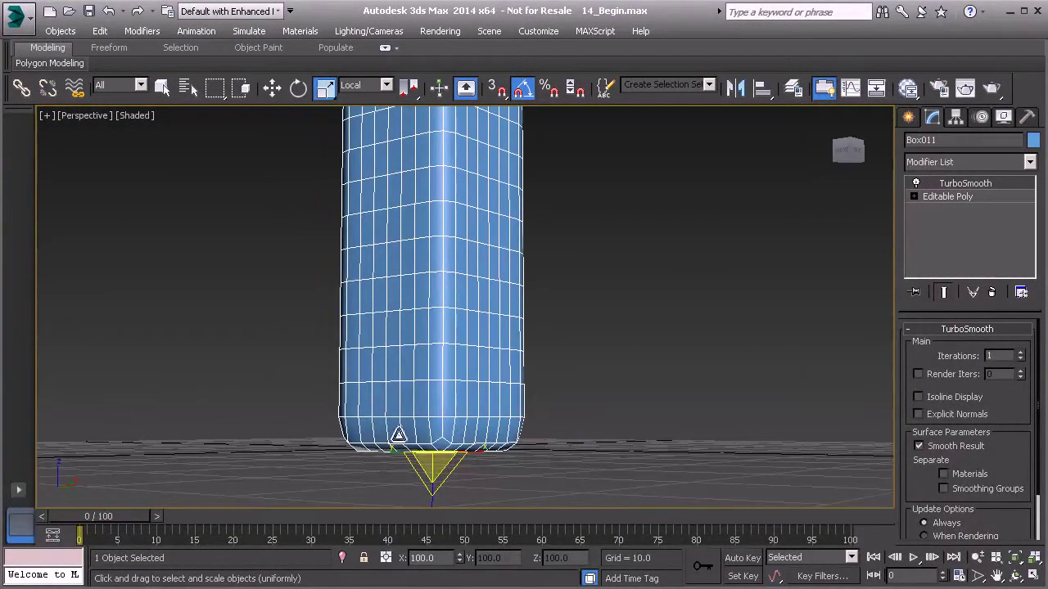
pyautogui.click(917, 396)
pyautogui.click(1020, 352)
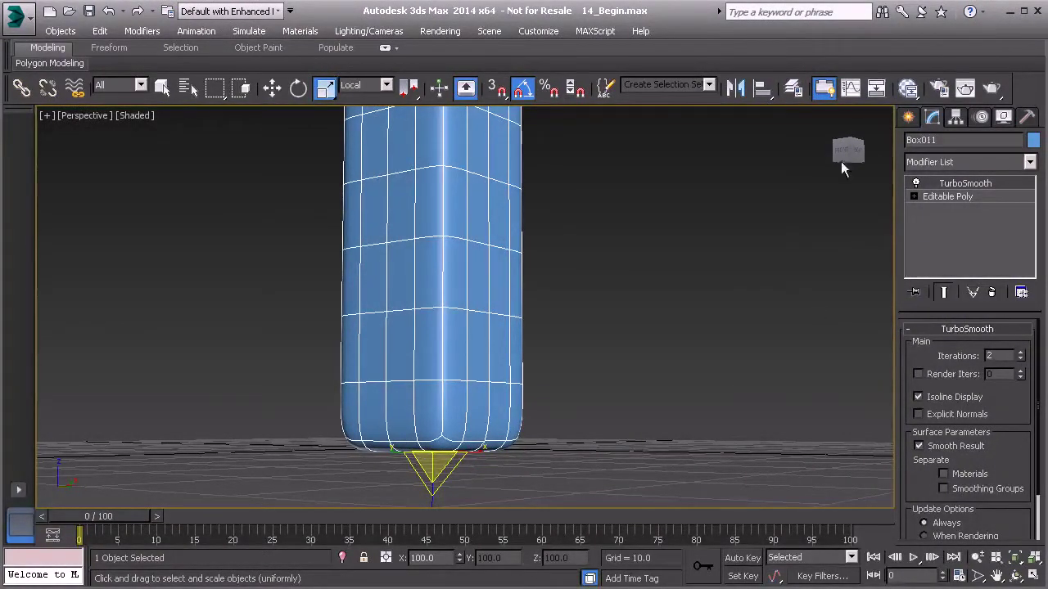
# At the Editable Poly level with the end result shown, add Swift Loop edge loops close to the column's bottom and top ends
pyautogui.click(944, 197)
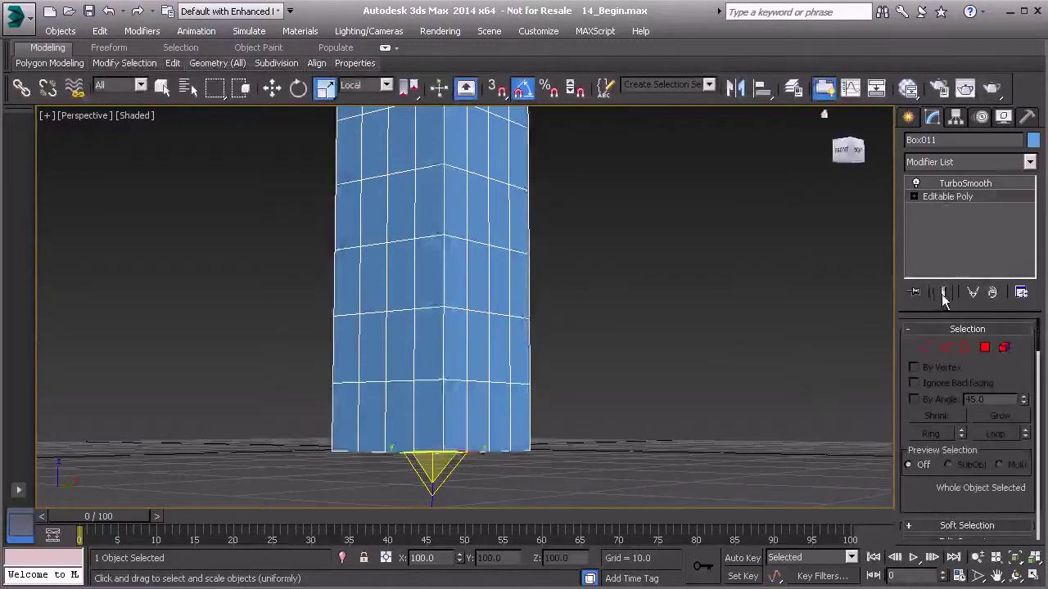
pyautogui.click(943, 292)
pyautogui.moveTo(173, 63)
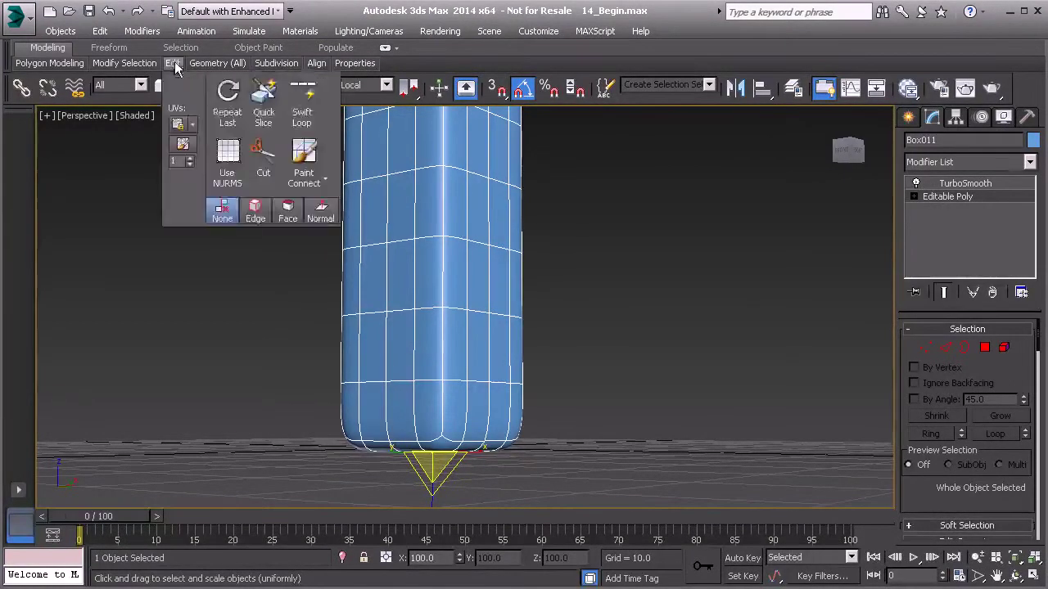
pyautogui.click(303, 103)
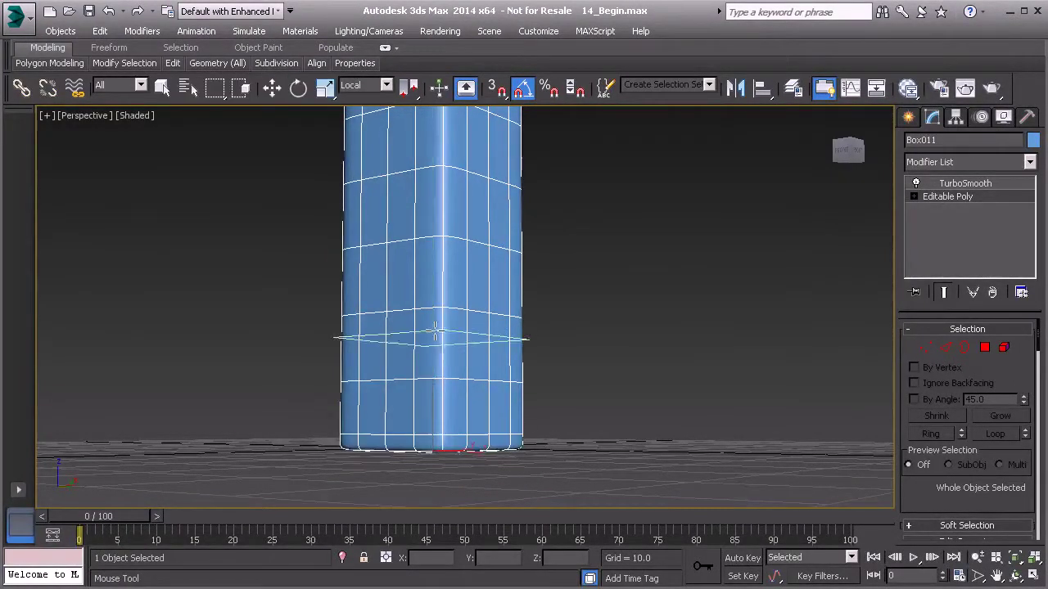
pyautogui.scroll(-5, 443, 332)
pyautogui.moveTo(444, 206); pyautogui.dragTo(439, 352, button='middle')
pyautogui.moveTo(425, 139); pyautogui.dragTo(409, 356, button='middle')
pyautogui.scroll(3, 409, 357)
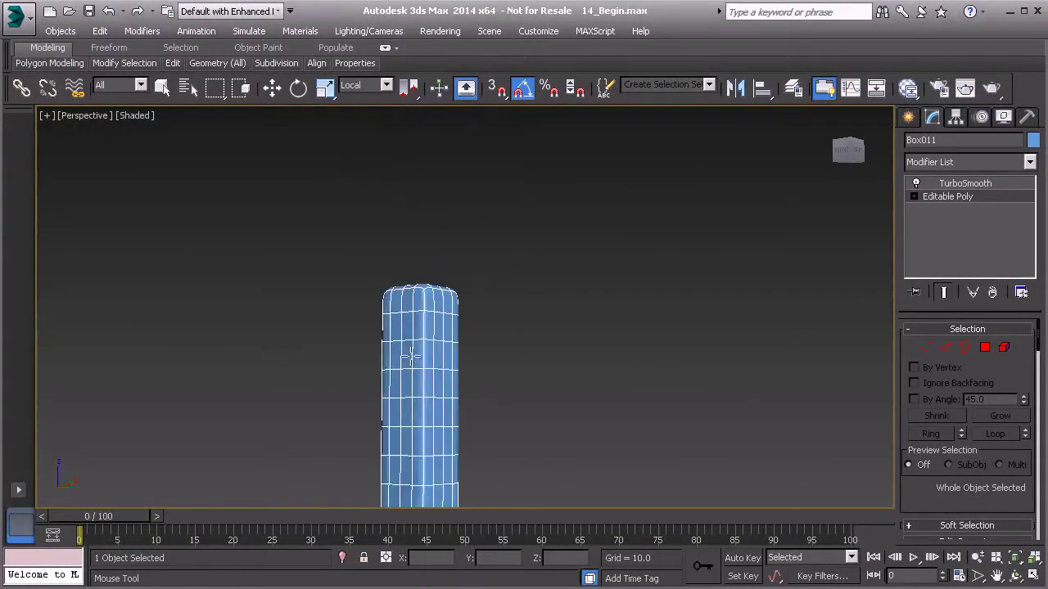
pyautogui.click(439, 236)
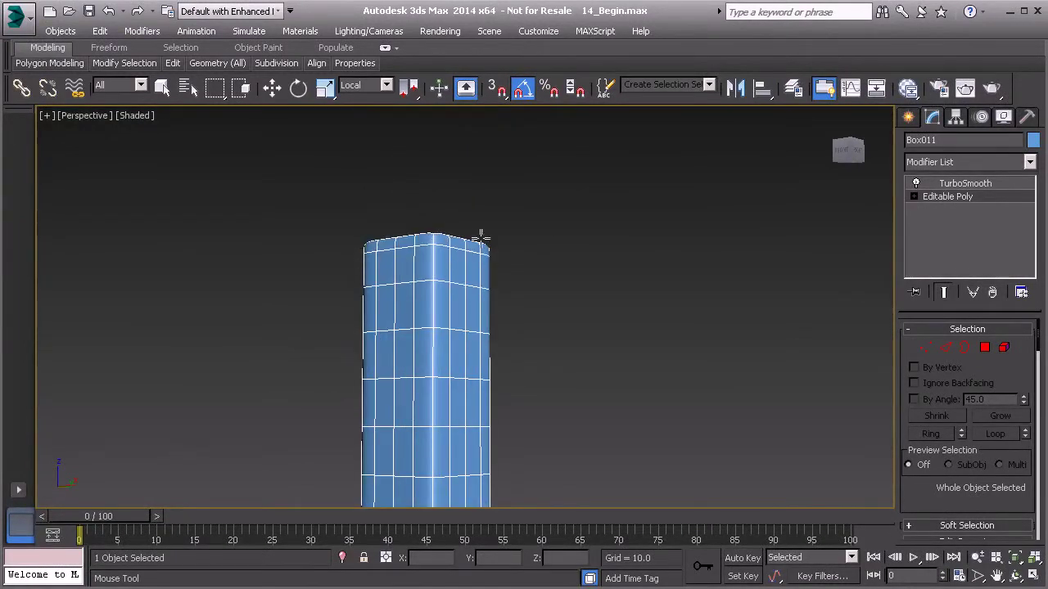
pyautogui.press('w')
pyautogui.scroll(-4, 450, 356)
pyautogui.scroll(-5, 450, 356)
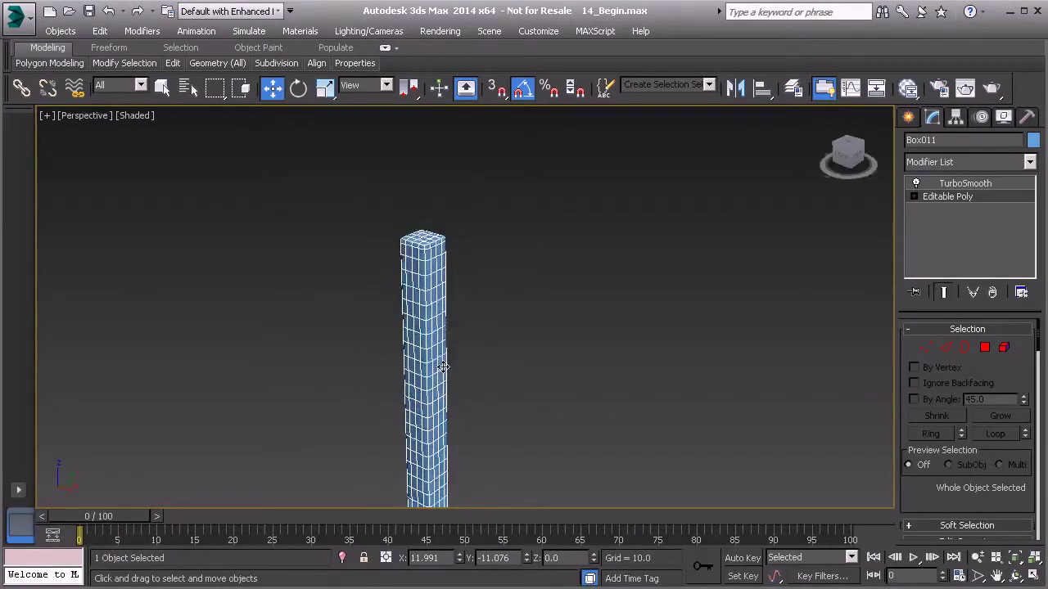
# Centre the column on the grid by setting its X and Y positions to 0
pyautogui.click(556, 332)
pyautogui.keyDown('alt'); pyautogui.moveTo(491, 378); pyautogui.dragTo(496, 195, button='middle'); pyautogui.keyUp('alt')
pyautogui.scroll(-3, 497, 195)
pyautogui.keyDown('alt'); pyautogui.moveTo(462, 344); pyautogui.dragTo(501, 385, button='middle'); pyautogui.keyUp('alt')
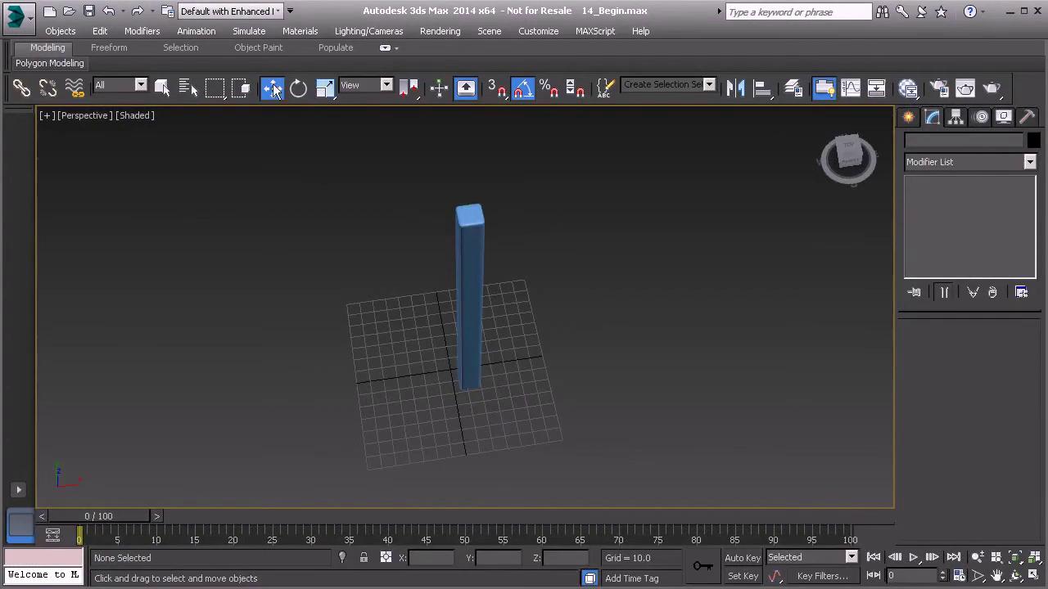
pyautogui.click(471, 315)
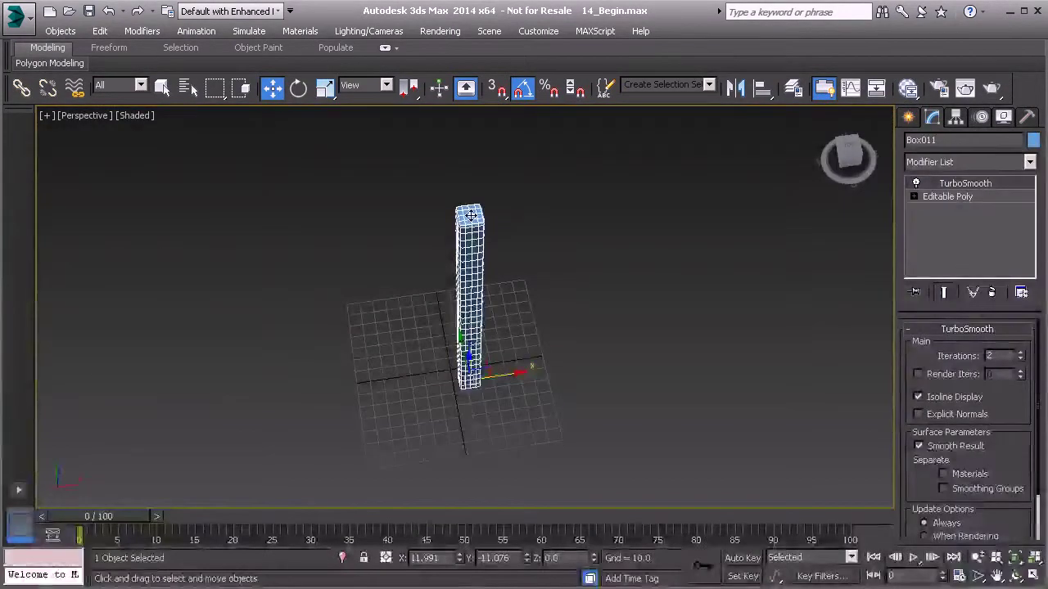
pyautogui.moveTo(449, 558); pyautogui.dragTo(418, 567)
pyautogui.write('0')
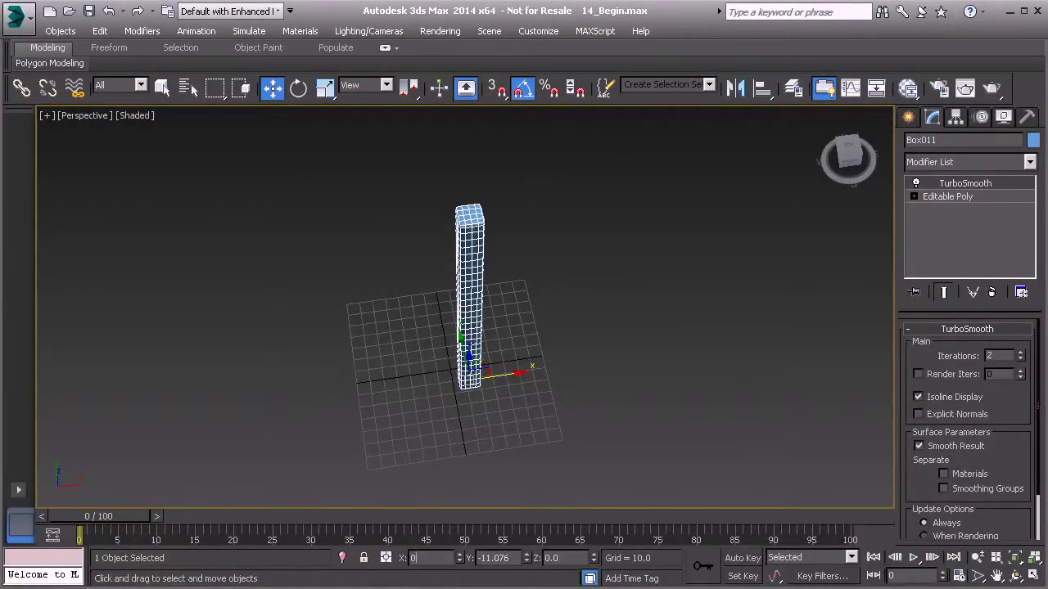
pyautogui.press('Return')
pyautogui.moveTo(507, 559); pyautogui.dragTo(479, 560)
pyautogui.write('0')
pyautogui.press('Return')
# Move the column outward along the X axis and set its X position to 60
pyautogui.keyDown('alt'); pyautogui.moveTo(546, 378); pyautogui.dragTo(486, 338, button='middle'); pyautogui.keyUp('alt')
pyautogui.keyDown('alt'); pyautogui.moveTo(471, 429); pyautogui.dragTo(501, 440, button='middle'); pyautogui.keyUp('alt')
pyautogui.moveTo(489, 406); pyautogui.dragTo(586, 416)
pyautogui.keyDown('alt'); pyautogui.moveTo(472, 408); pyautogui.dragTo(496, 441, button='middle'); pyautogui.keyUp('alt')
pyautogui.moveTo(444, 559); pyautogui.dragTo(403, 553)
pyautogui.write('60')
pyautogui.press('Return')
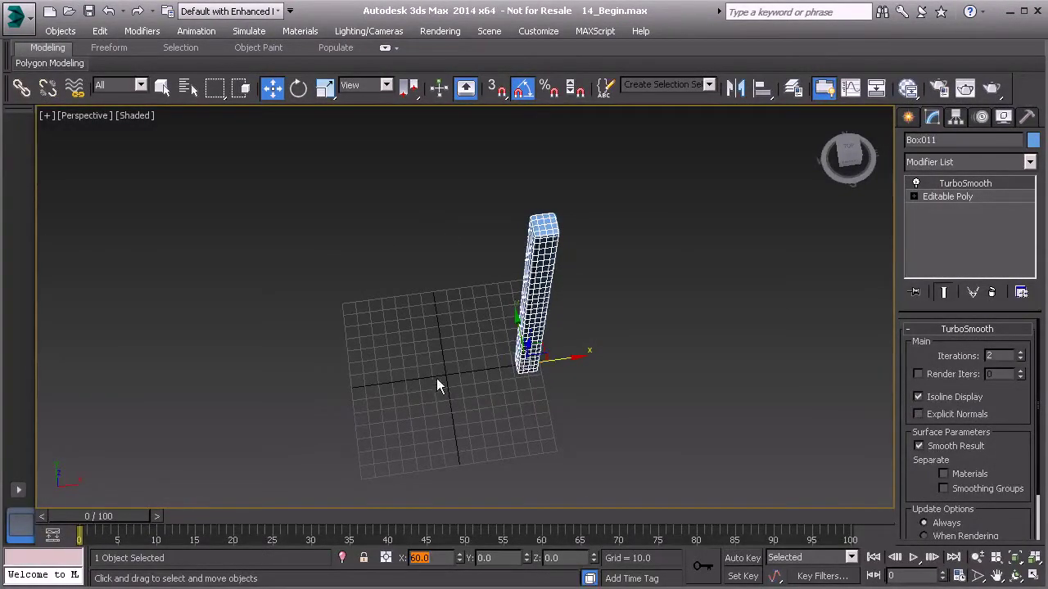
# Affect only the column's pivot and move it to the grid centre by setting its X position to 0
pyautogui.click(955, 119)
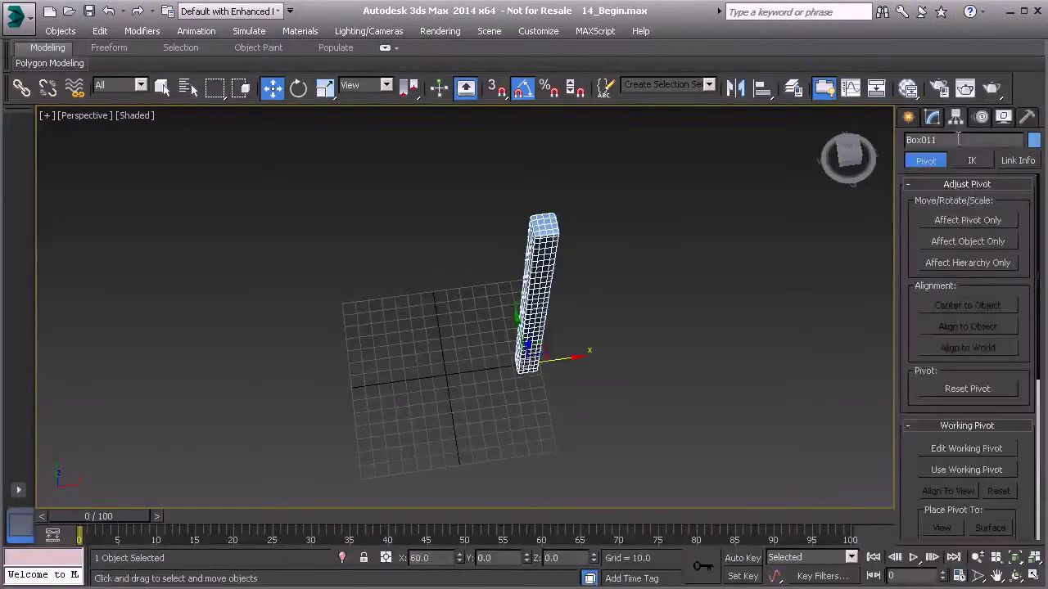
pyautogui.click(964, 223)
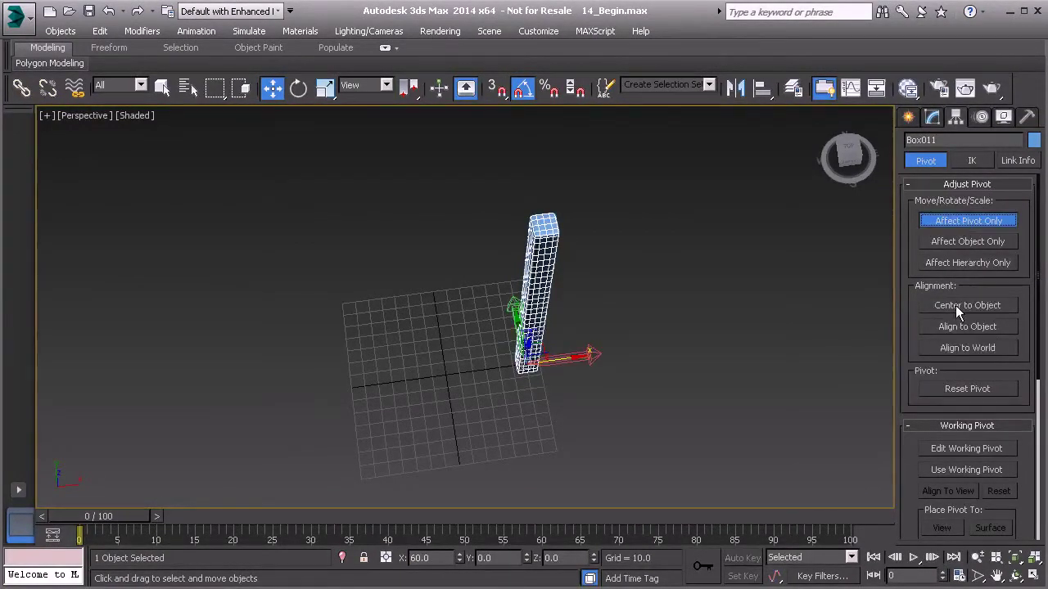
pyautogui.doubleClick(419, 558)
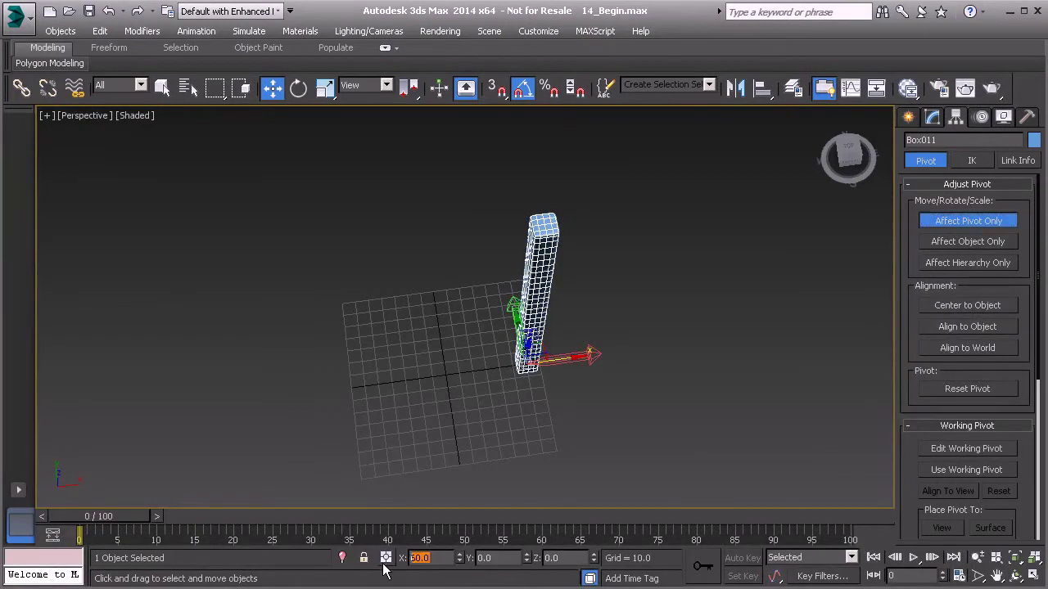
pyautogui.write('0')
pyautogui.press('Return')
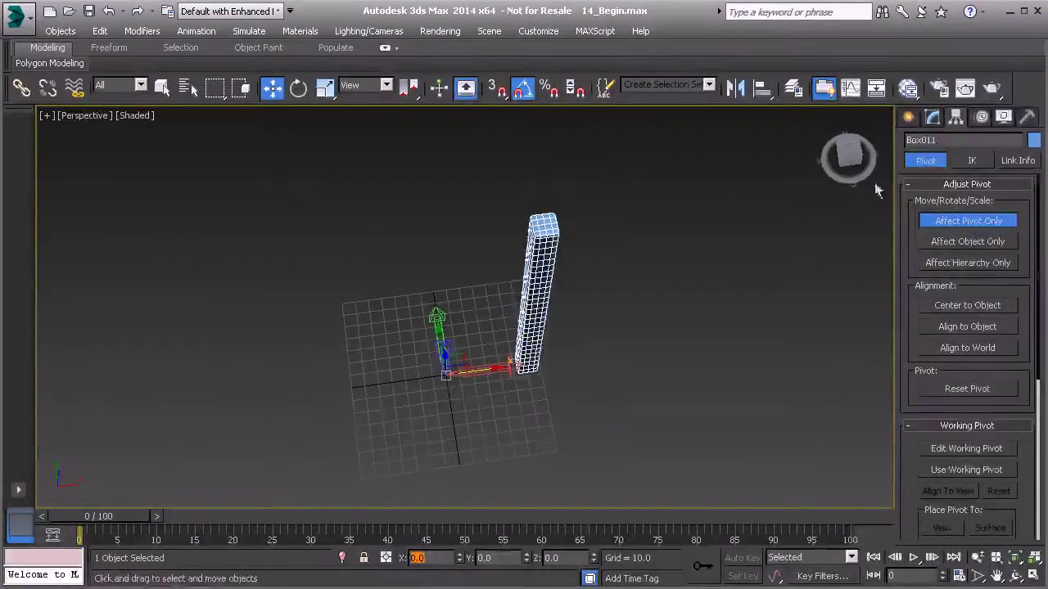
pyautogui.click(990, 222)
# Clone the column by rotating it -45 degrees about Z, creating seven instances that form a ring of columns
pyautogui.click(298, 88)
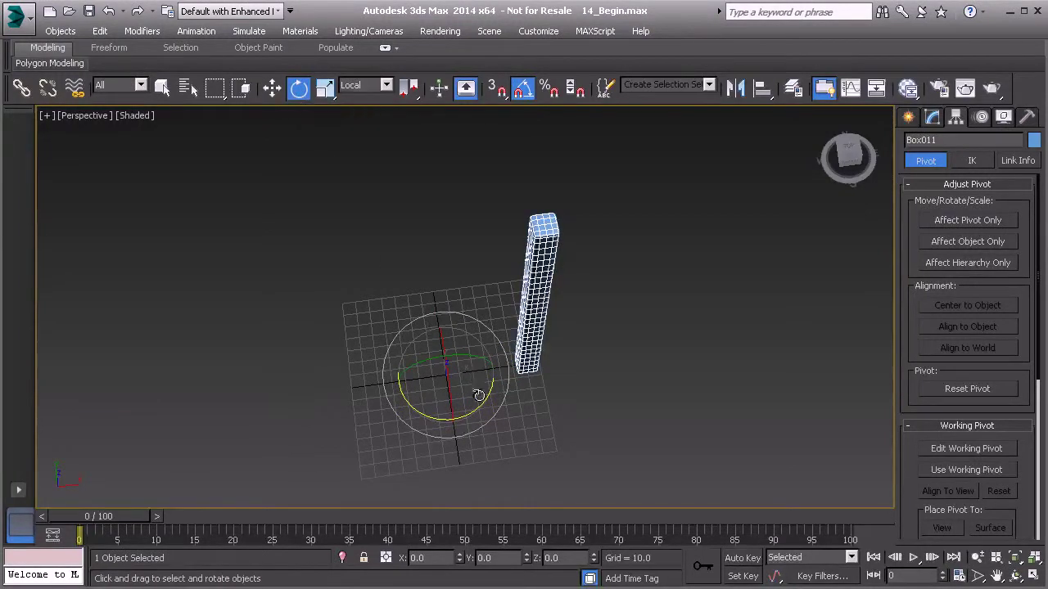
pyautogui.keyDown('shift'); pyautogui.moveTo(480, 403); pyautogui.dragTo(449, 427); pyautogui.keyUp('shift')
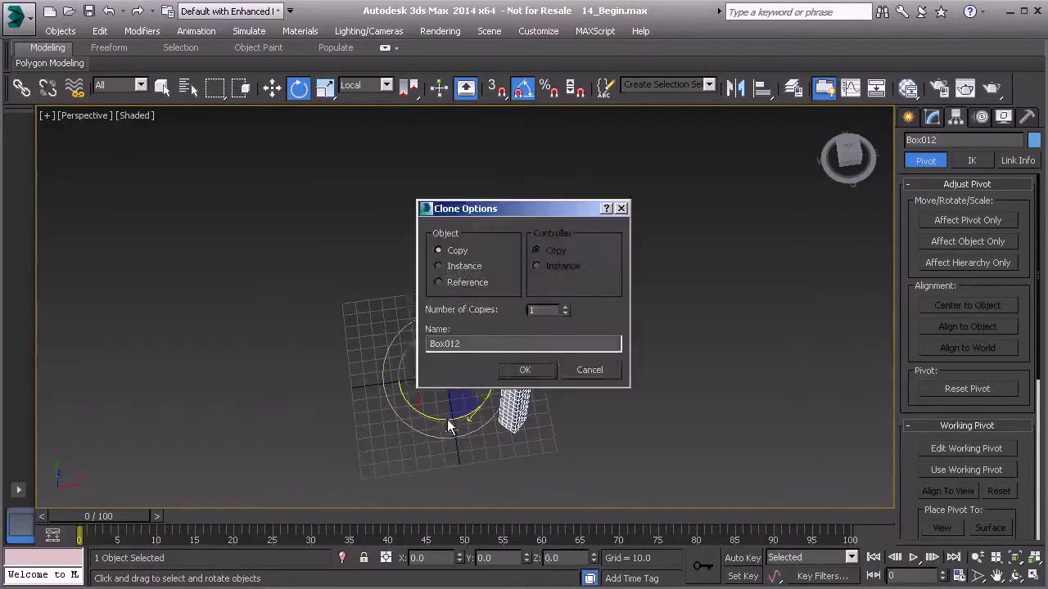
pyautogui.moveTo(508, 211); pyautogui.dragTo(694, 177)
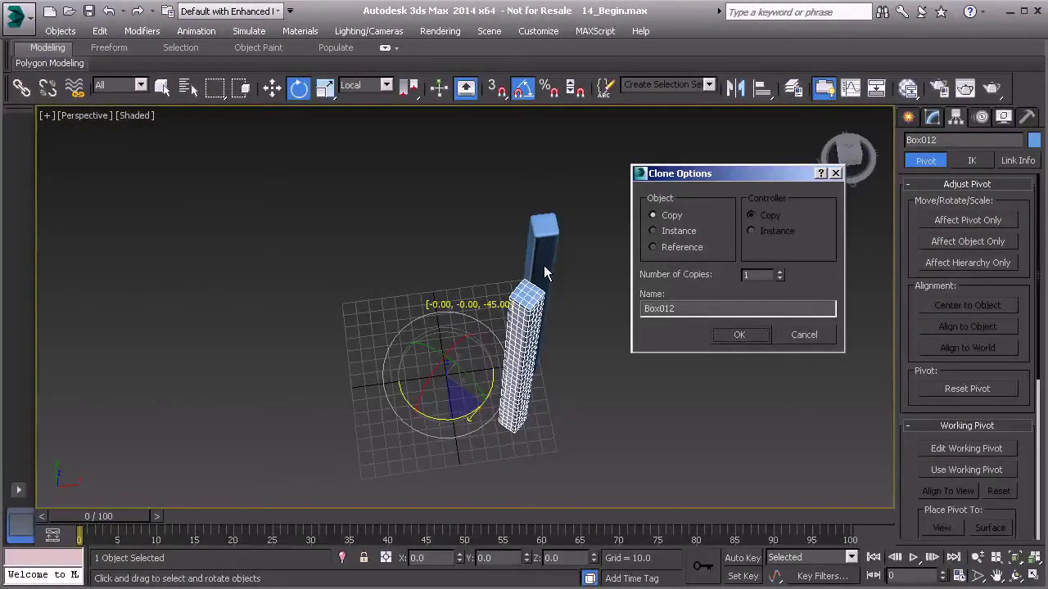
pyautogui.click(653, 231)
pyautogui.click(742, 336)
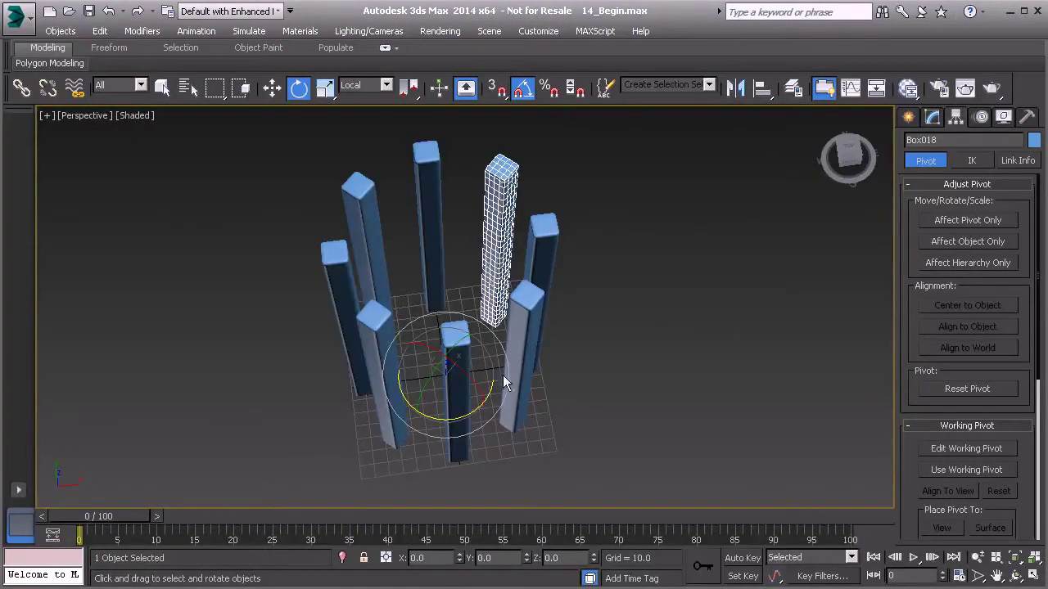
# Select all vertices of the column's Editable Poly and scale them along Z to make the instanced columns taller
pyautogui.keyDown('alt'); pyautogui.moveTo(517, 352); pyautogui.dragTo(491, 313, button='middle'); pyautogui.keyUp('alt')
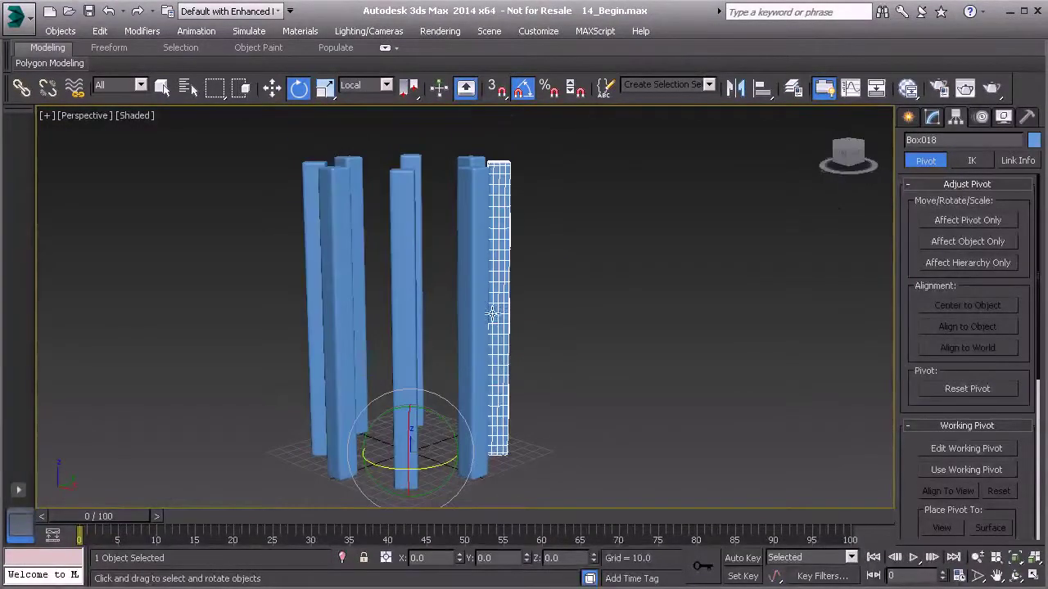
pyautogui.click(932, 118)
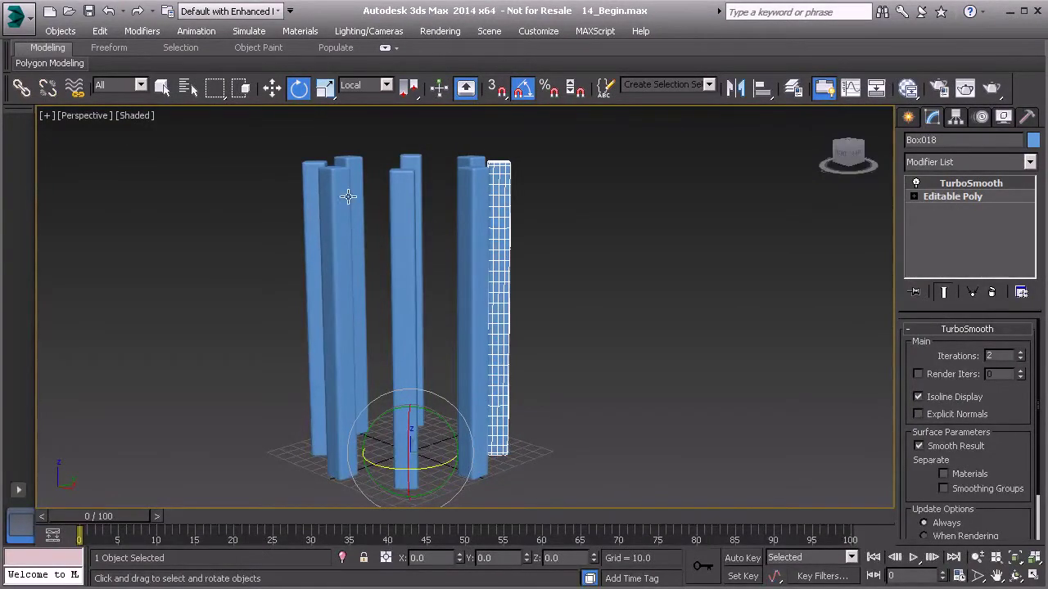
pyautogui.click(954, 199)
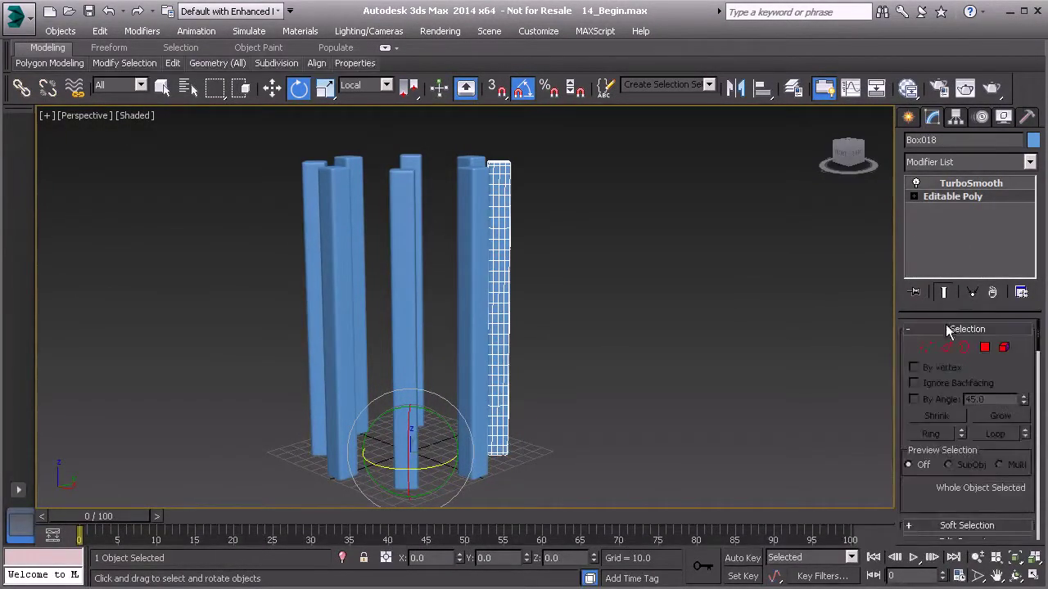
pyautogui.click(925, 347)
pyautogui.keyDown('alt'); pyautogui.moveTo(474, 189); pyautogui.dragTo(409, 137, button='middle'); pyautogui.keyUp('alt')
pyautogui.hotkey('ctrl', 'a')
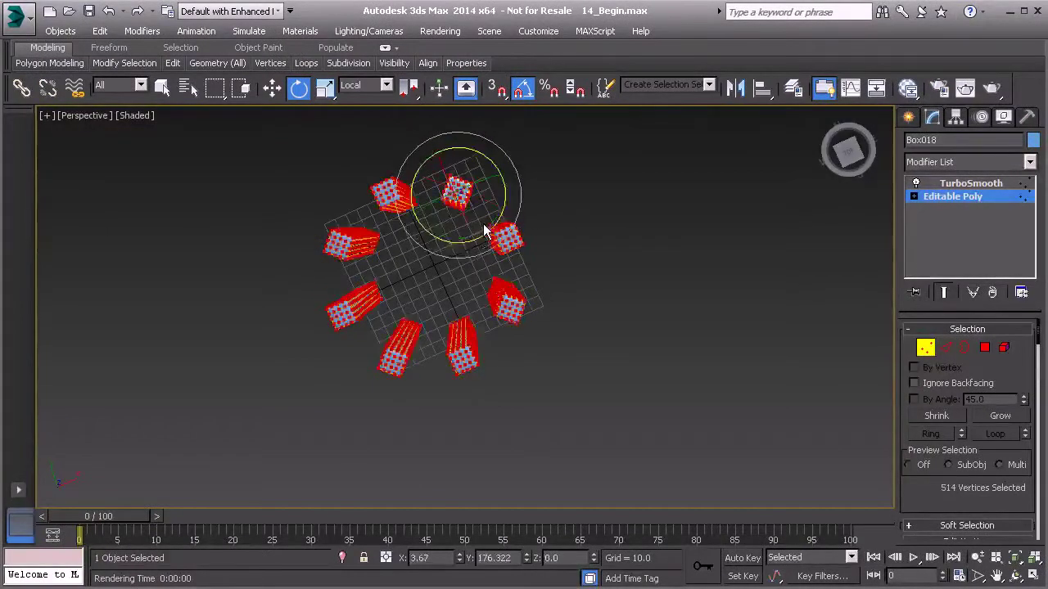
pyautogui.keyDown('alt'); pyautogui.moveTo(497, 234); pyautogui.dragTo(470, 212, button='middle'); pyautogui.keyUp('alt')
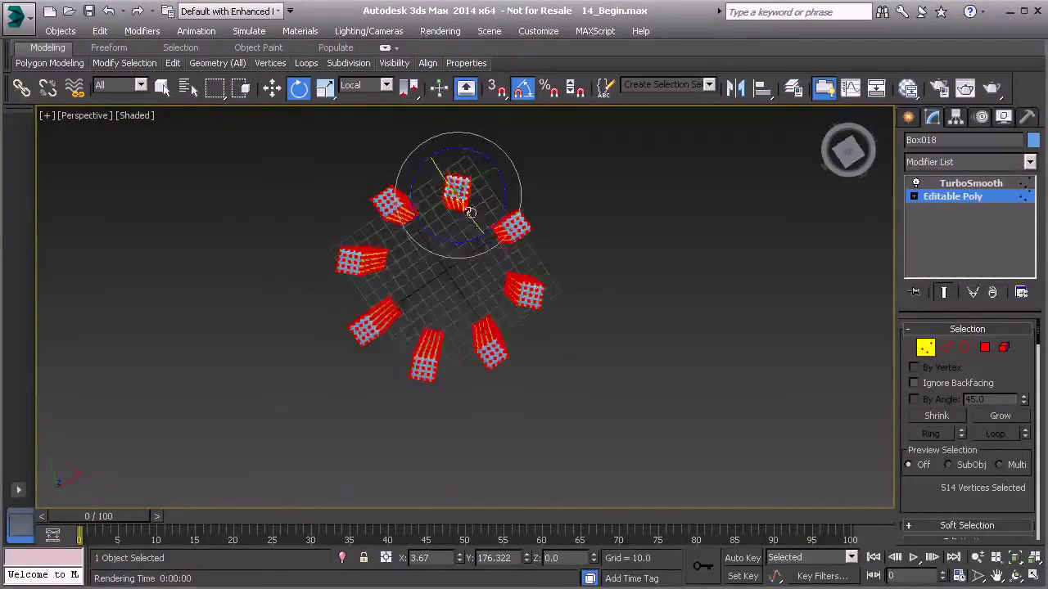
pyautogui.click(325, 90)
pyautogui.keyDown('alt'); pyautogui.moveTo(580, 286); pyautogui.dragTo(452, 217, button='middle'); pyautogui.keyUp('alt')
pyautogui.moveTo(459, 211); pyautogui.dragTo(453, 182)
pyautogui.moveTo(453, 183)
pyautogui.mouseDown(button='middle')
pyautogui.moveTo(466, 279)
pyautogui.moveTo(467, 187)
pyautogui.mouseUp(button='middle')
pyautogui.scroll(-3, 537, 285)
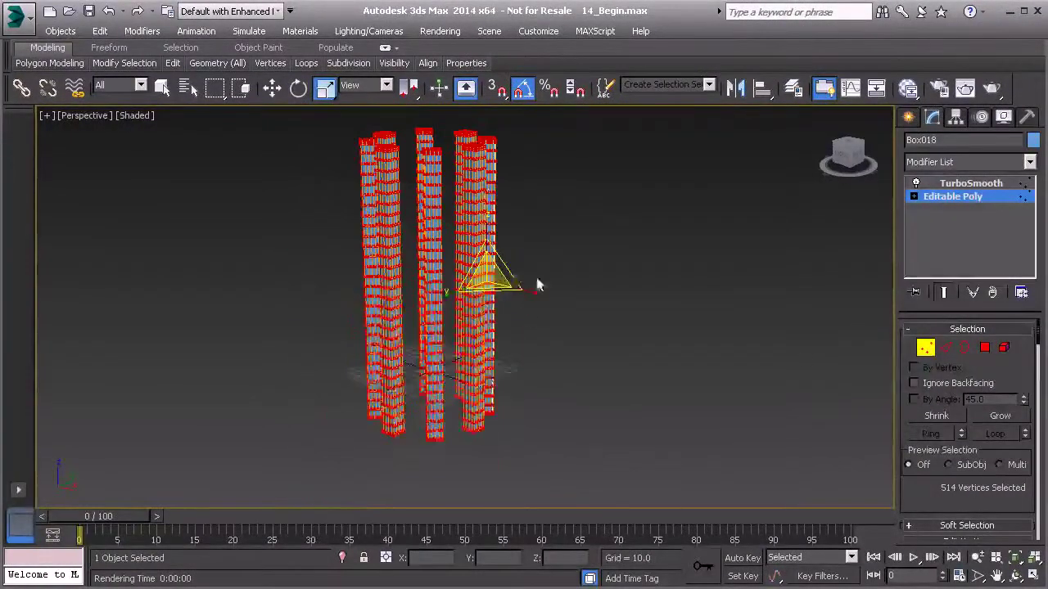
pyautogui.click(924, 348)
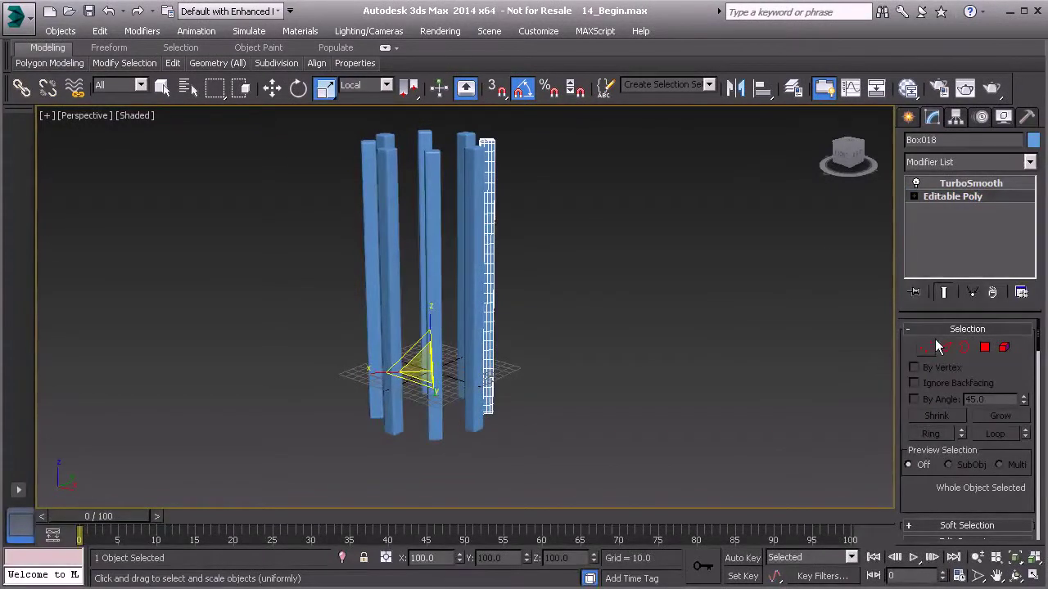
# Select all eight columns and move them up along Z until their bases rest on the grid
pyautogui.click(273, 90)
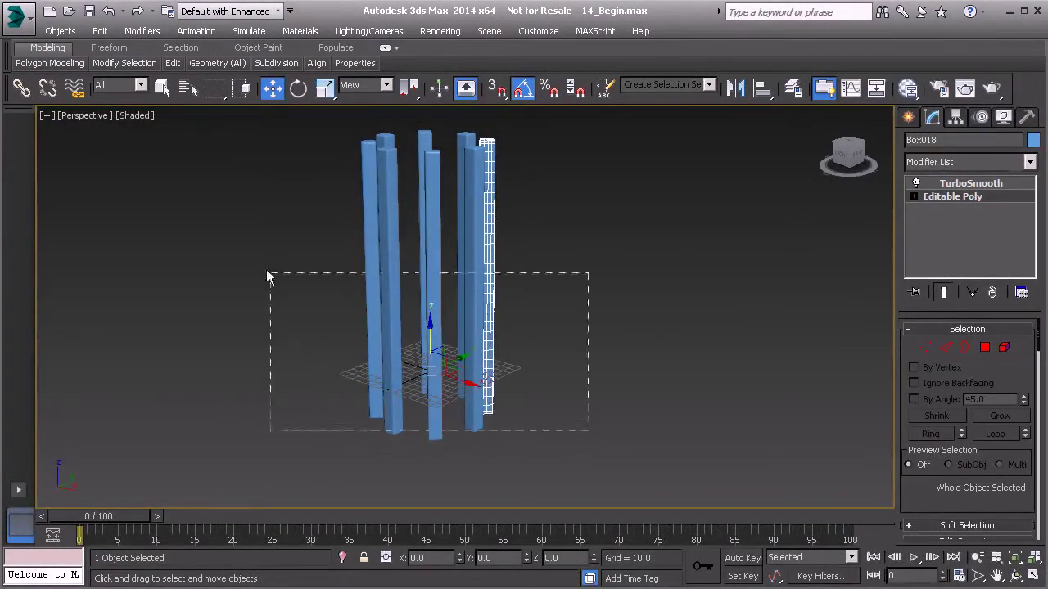
pyautogui.moveTo(267, 277); pyautogui.dragTo(268, 275)
pyautogui.keyDown('alt'); pyautogui.moveTo(427, 248); pyautogui.dragTo(432, 392, button='middle'); pyautogui.keyUp('alt')
pyautogui.moveTo(415, 198); pyautogui.dragTo(419, 201)
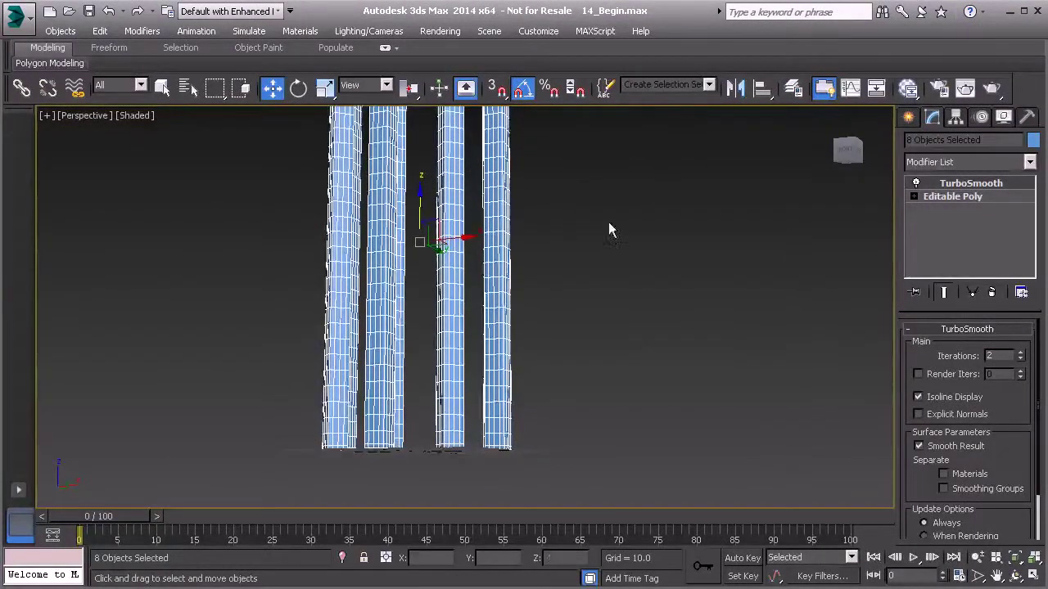
# Display the pivots of all eight columns with Affect Pivot Only and examine where they sit relative to the grid
pyautogui.click(956, 118)
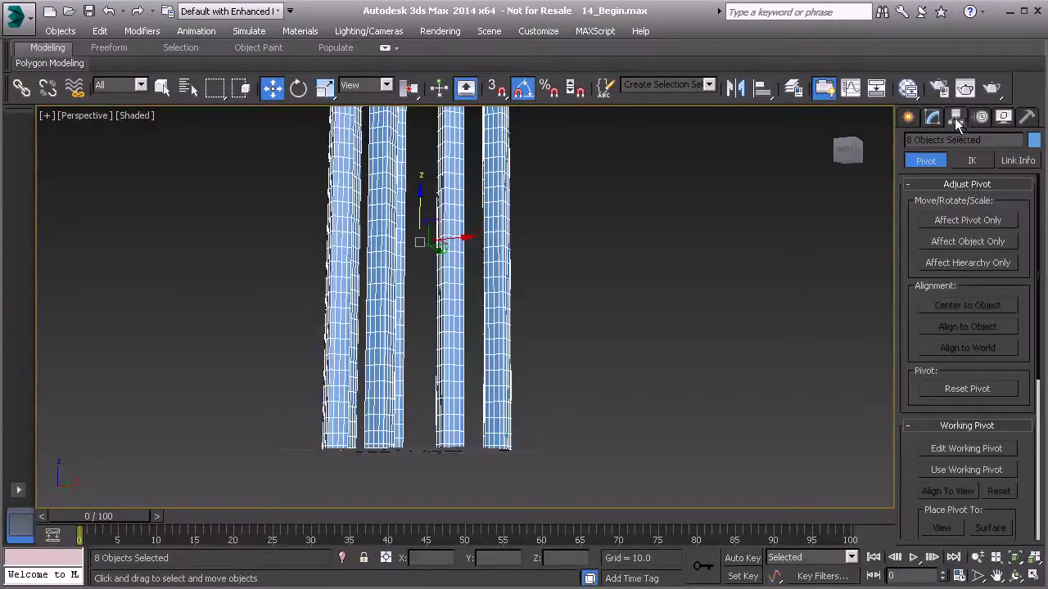
pyautogui.click(967, 221)
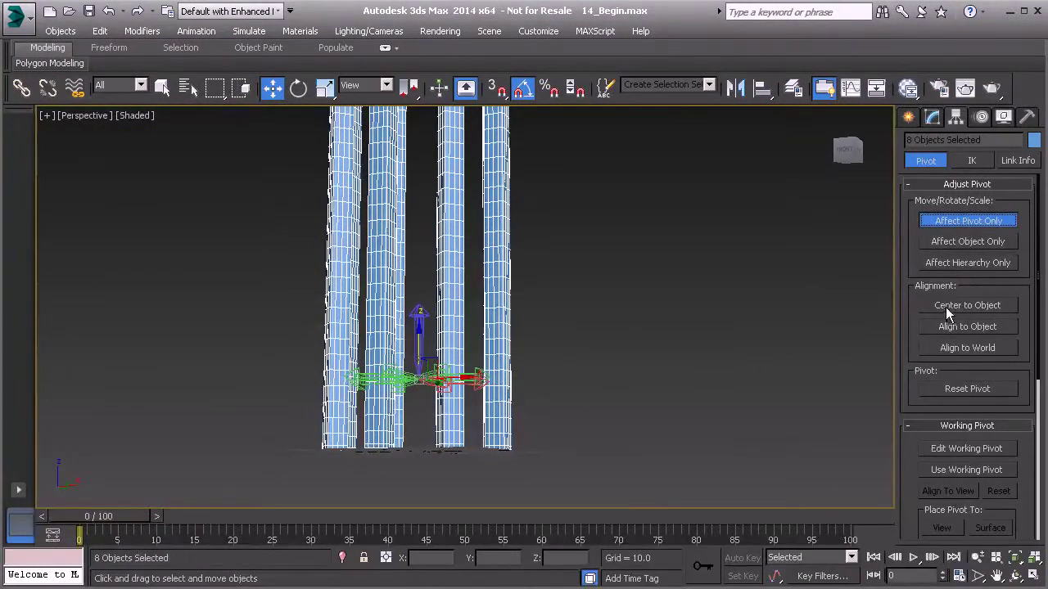
pyautogui.keyDown('alt'); pyautogui.moveTo(487, 472); pyautogui.dragTo(515, 430, button='middle'); pyautogui.keyUp('alt')
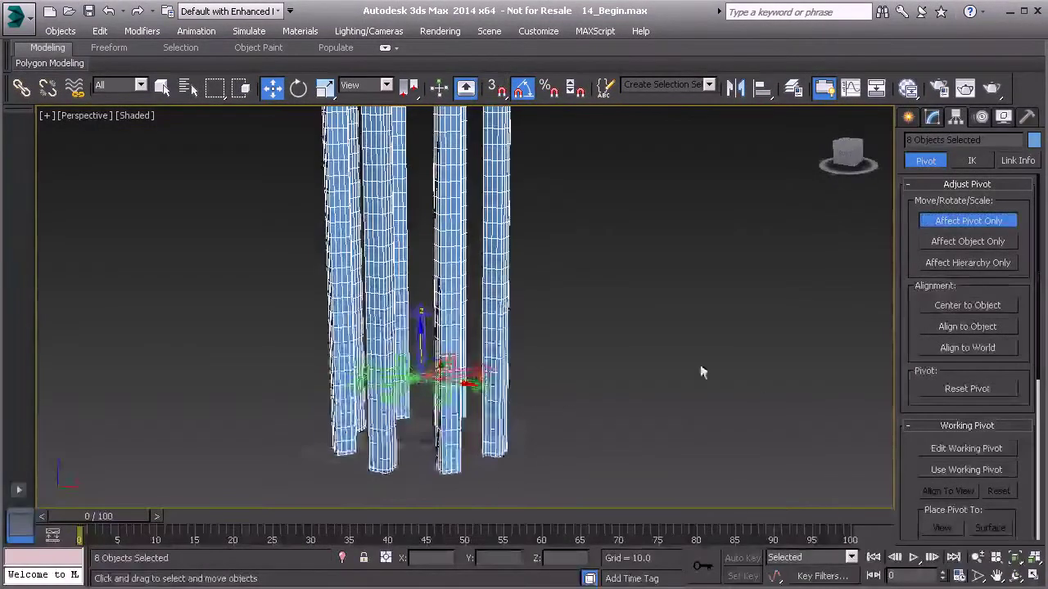
pyautogui.moveTo(512, 370); pyautogui.dragTo(512, 442, button='middle')
pyautogui.scroll(-3, 515, 449)
pyautogui.keyDown('alt'); pyautogui.moveTo(536, 392); pyautogui.dragTo(509, 489, button='middle'); pyautogui.keyUp('alt')
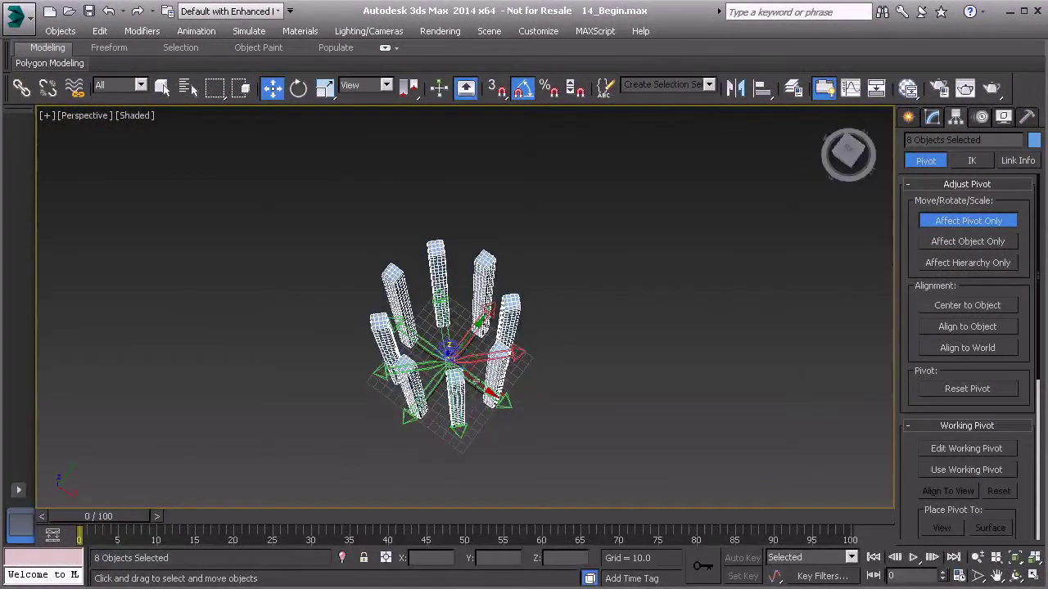
pyautogui.keyDown('alt'); pyautogui.moveTo(475, 344); pyautogui.dragTo(472, 212, button='middle'); pyautogui.keyUp('alt')
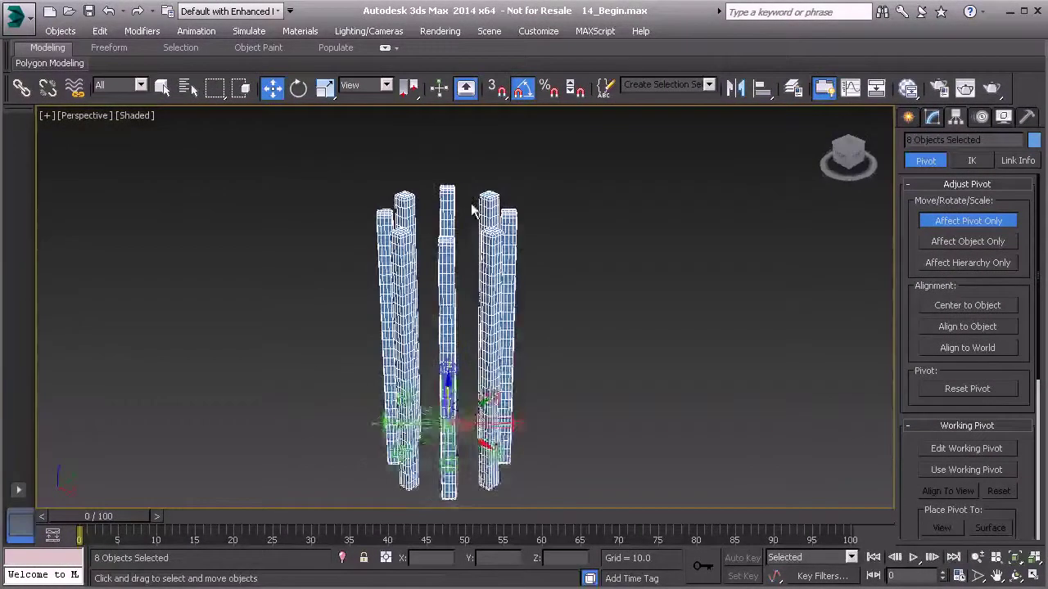
pyautogui.click(949, 227)
pyautogui.keyDown('alt'); pyautogui.moveTo(530, 347); pyautogui.dragTo(533, 251, button='middle'); pyautogui.keyUp('alt')
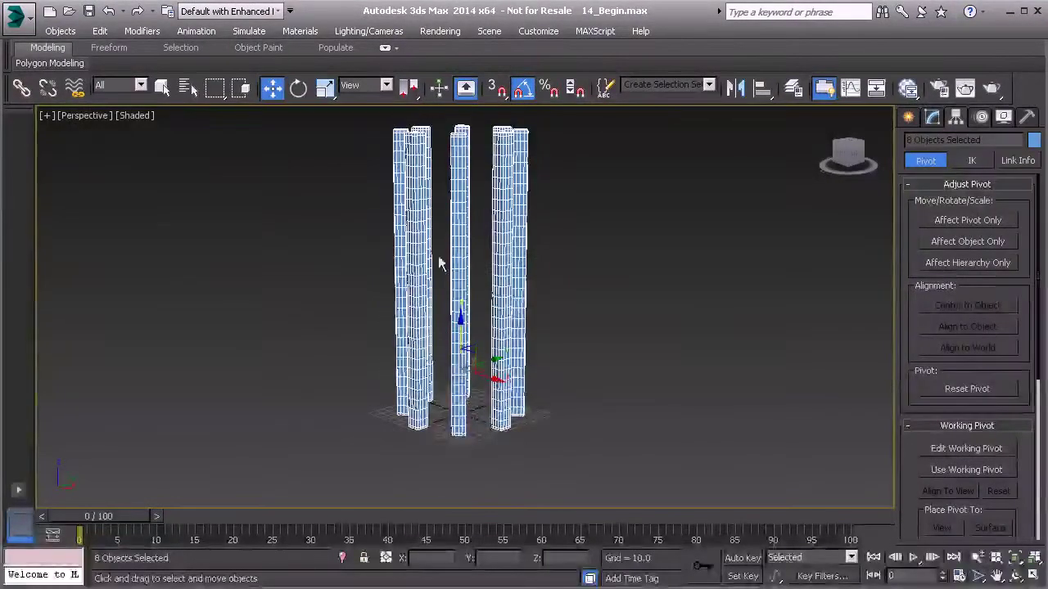
# Try to attach the other instanced columns to one column at its Editable Poly level
pyautogui.click(513, 218)
pyautogui.keyDown('alt'); pyautogui.moveTo(582, 275); pyautogui.dragTo(550, 350, button='middle'); pyautogui.keyUp('alt')
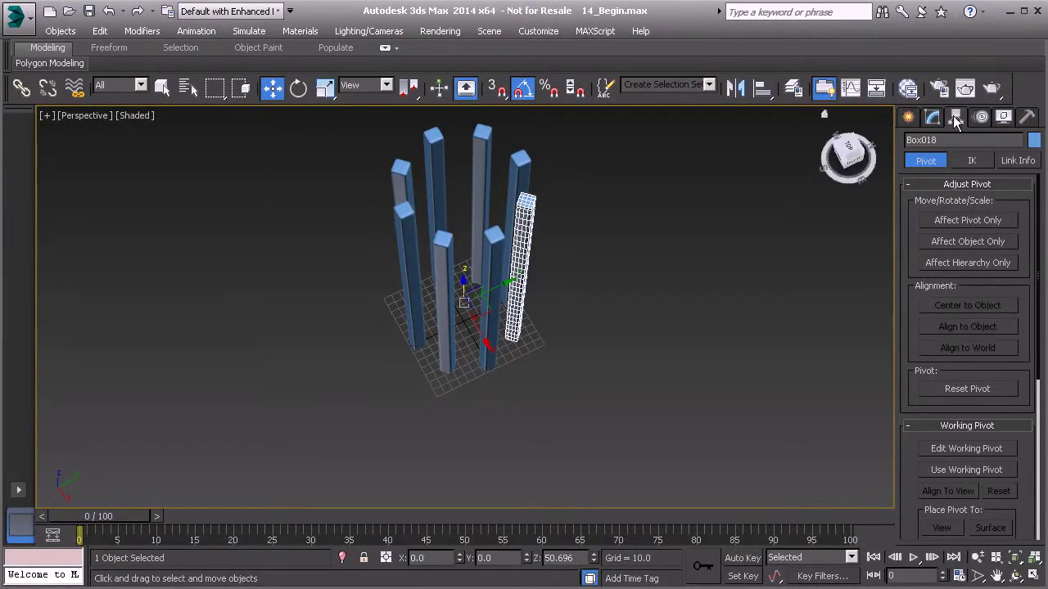
pyautogui.click(933, 124)
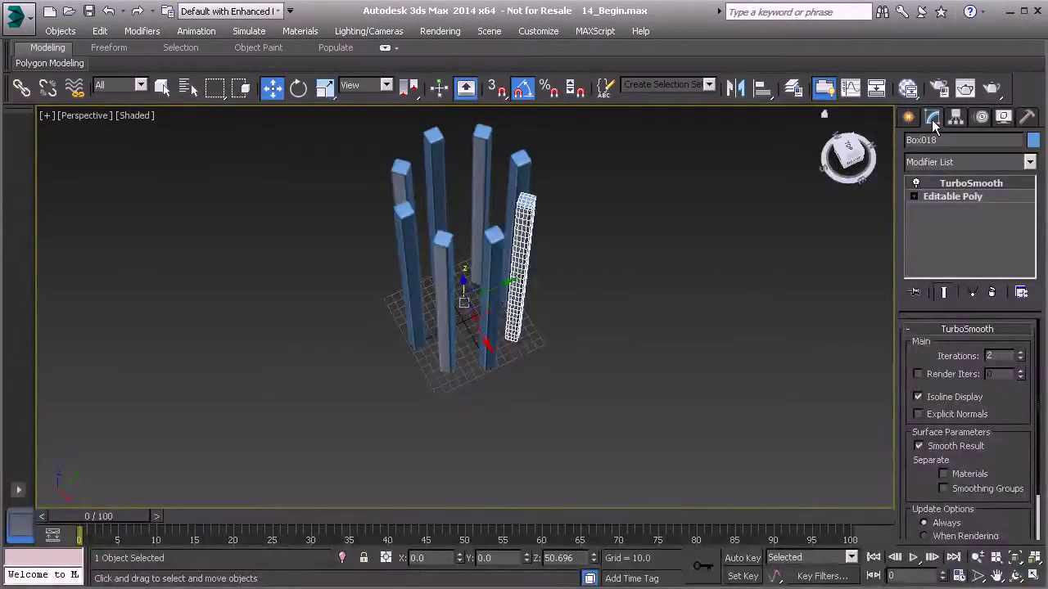
pyautogui.click(949, 197)
pyautogui.scroll(-5, 918, 385)
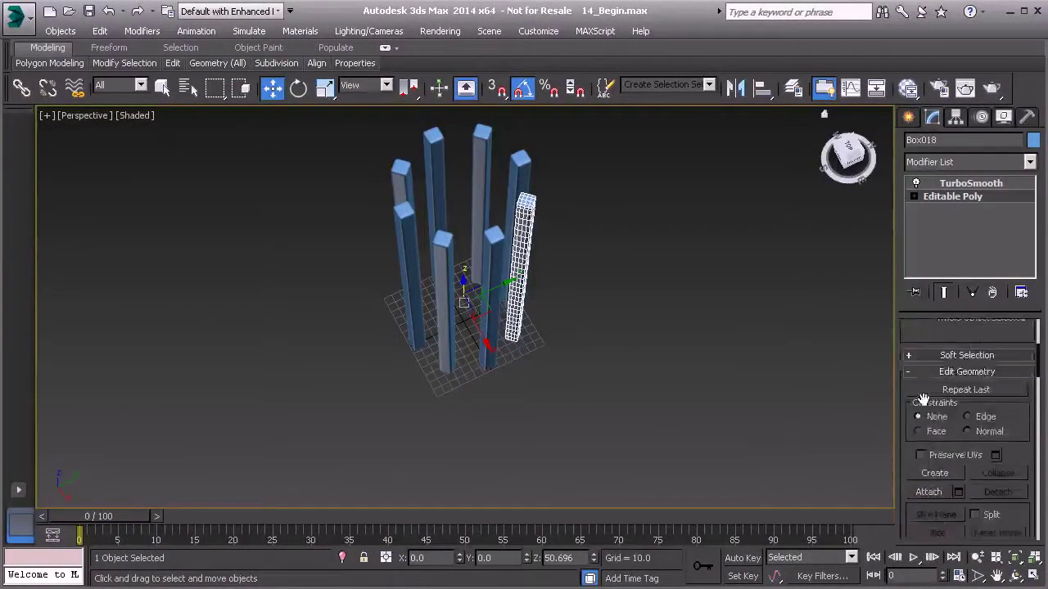
pyautogui.click(929, 467)
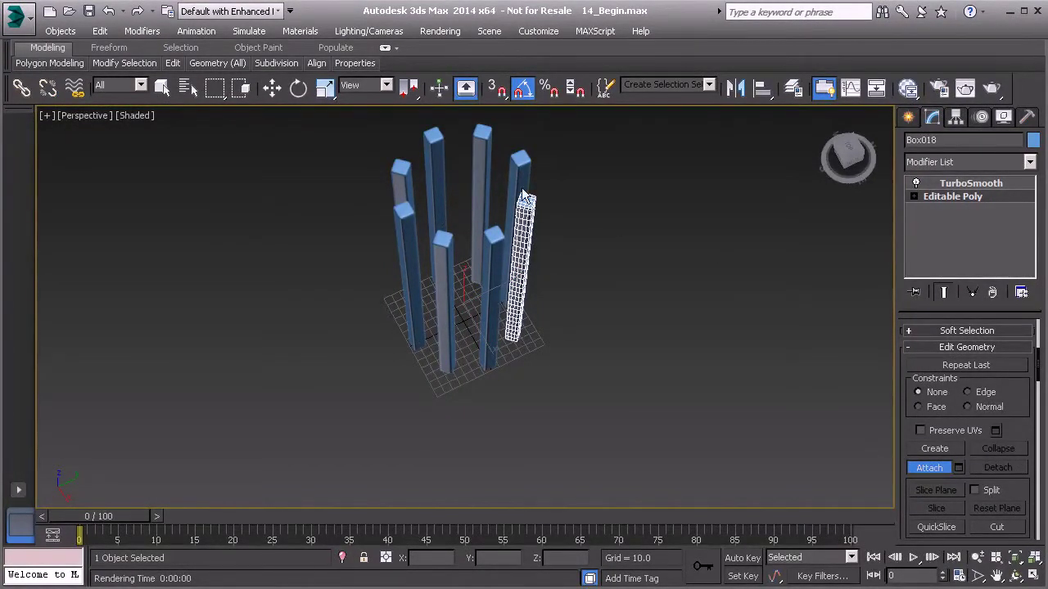
pyautogui.keyDown('alt'); pyautogui.moveTo(522, 190); pyautogui.dragTo(432, 234, button='middle'); pyautogui.keyUp('alt')
pyautogui.click(927, 470)
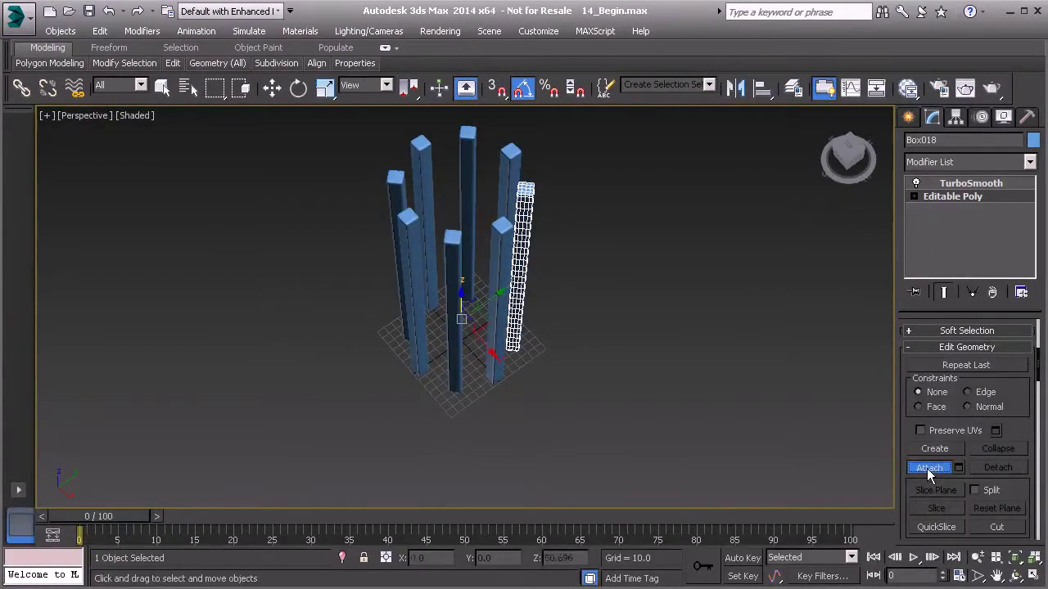
pyautogui.keyDown('alt'); pyautogui.moveTo(549, 276); pyautogui.dragTo(807, 326, button='middle'); pyautogui.keyUp('alt')
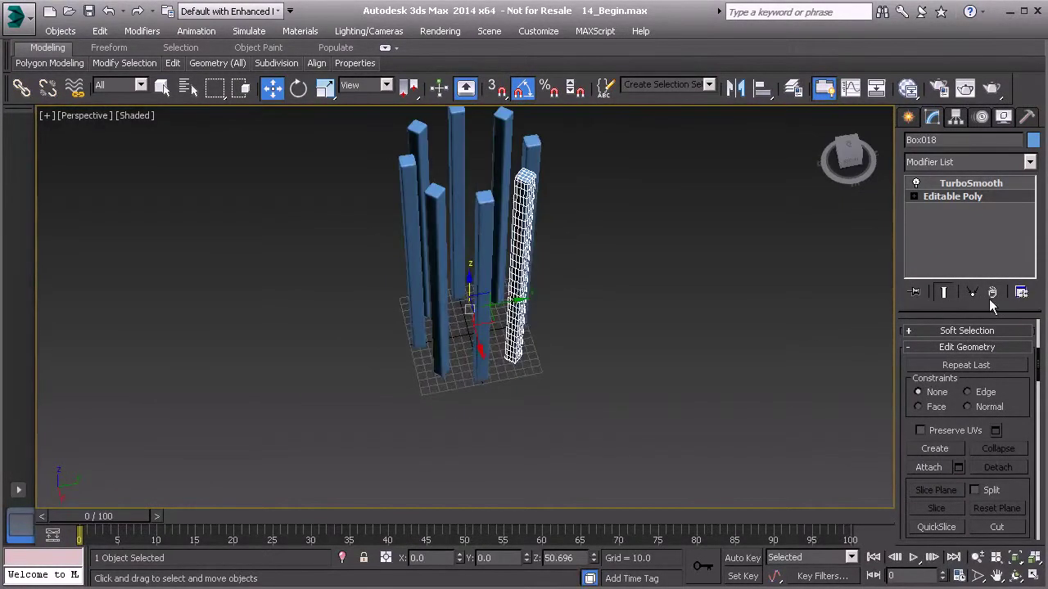
# Select all eight columns and make them unique with respect to each other
pyautogui.moveTo(346, 174); pyautogui.dragTo(636, 369)
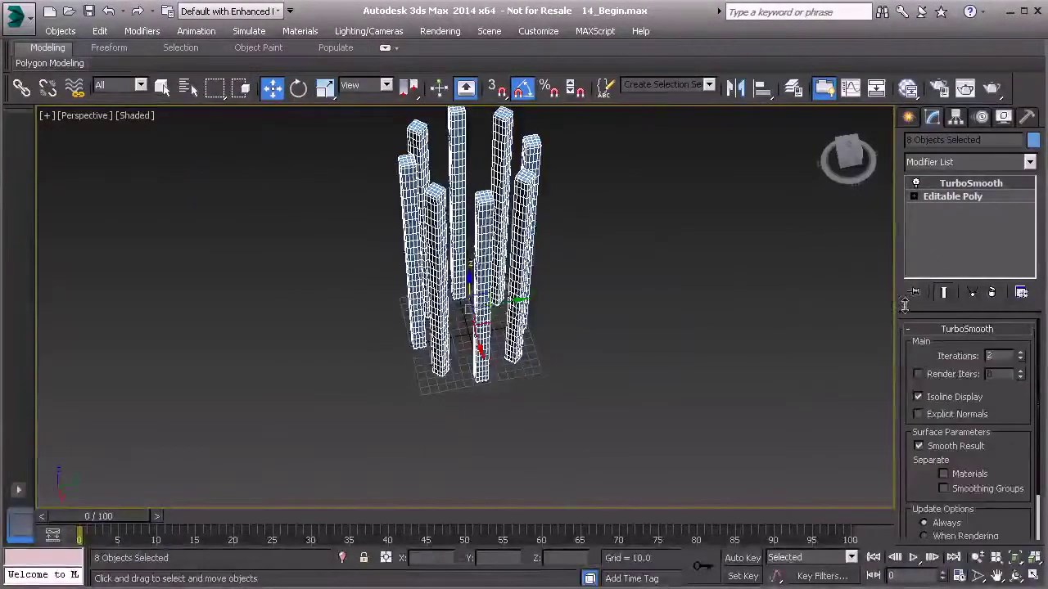
pyautogui.click(972, 293)
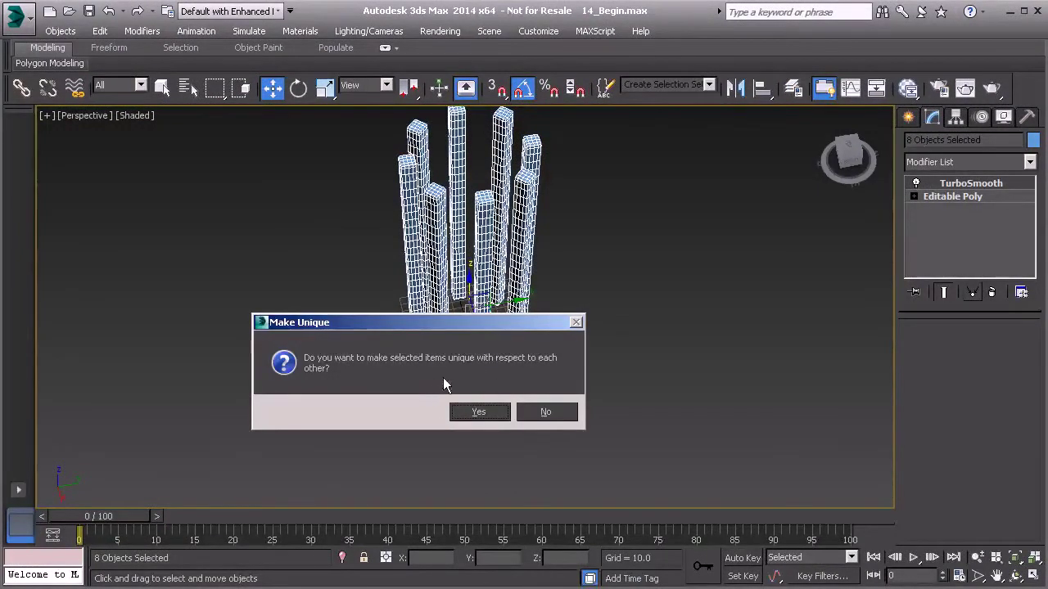
pyautogui.click(483, 412)
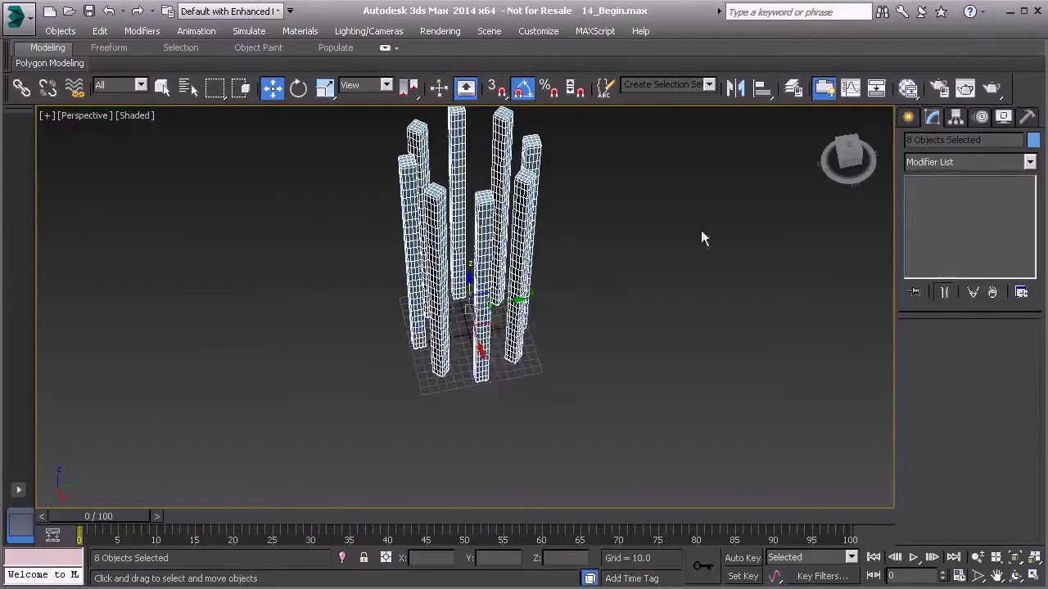
# Attach the other seven columns to one column's Editable Poly so that the ring becomes a single object
pyautogui.click(520, 262)
pyautogui.keyDown('alt'); pyautogui.moveTo(513, 300); pyautogui.dragTo(541, 276, button='middle'); pyautogui.keyUp('alt')
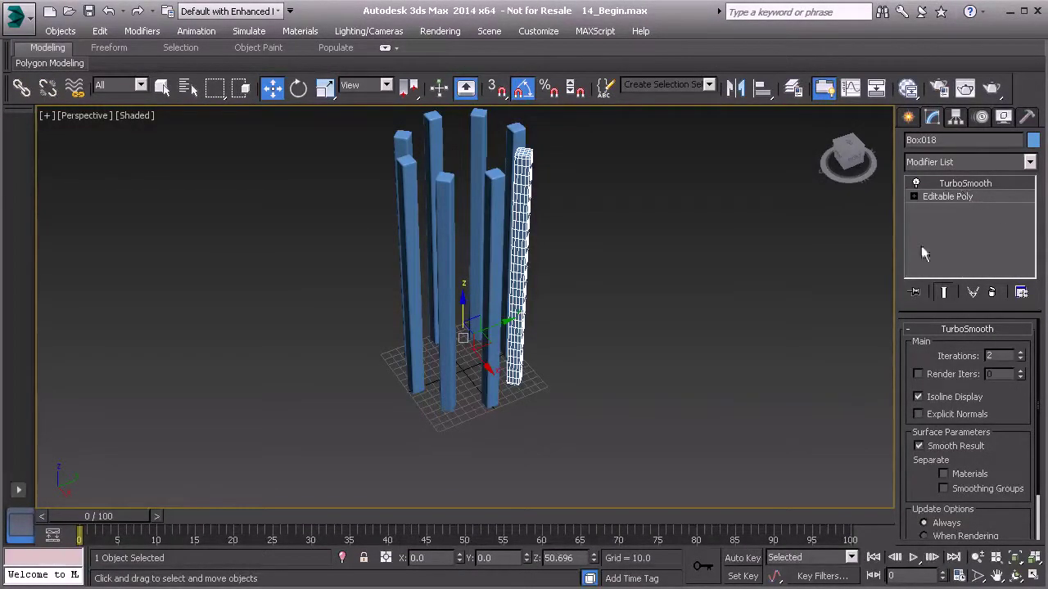
pyautogui.click(948, 198)
pyautogui.click(928, 467)
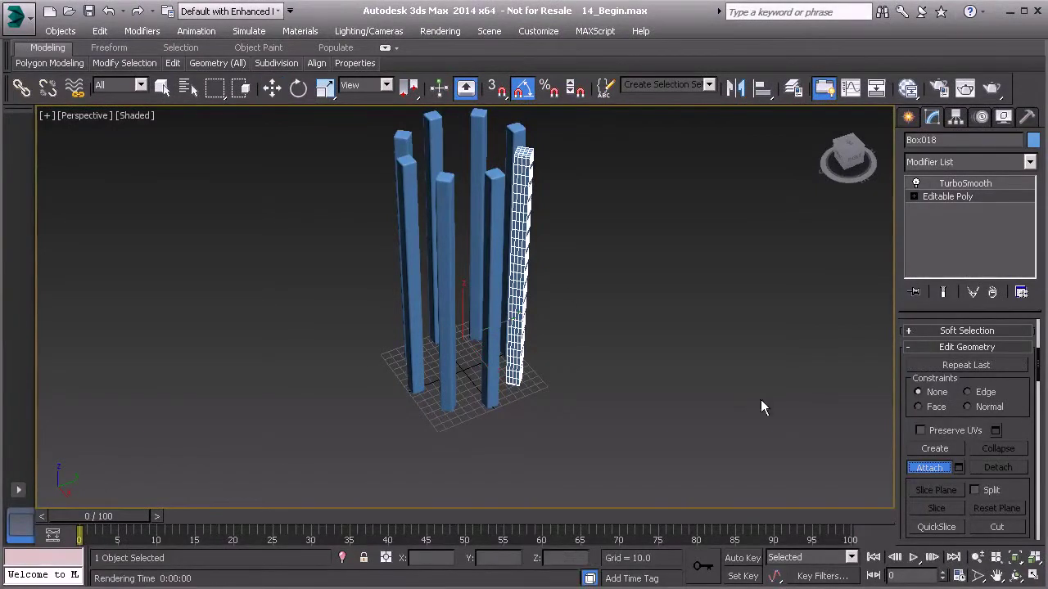
pyautogui.click(497, 223)
pyautogui.click(445, 215)
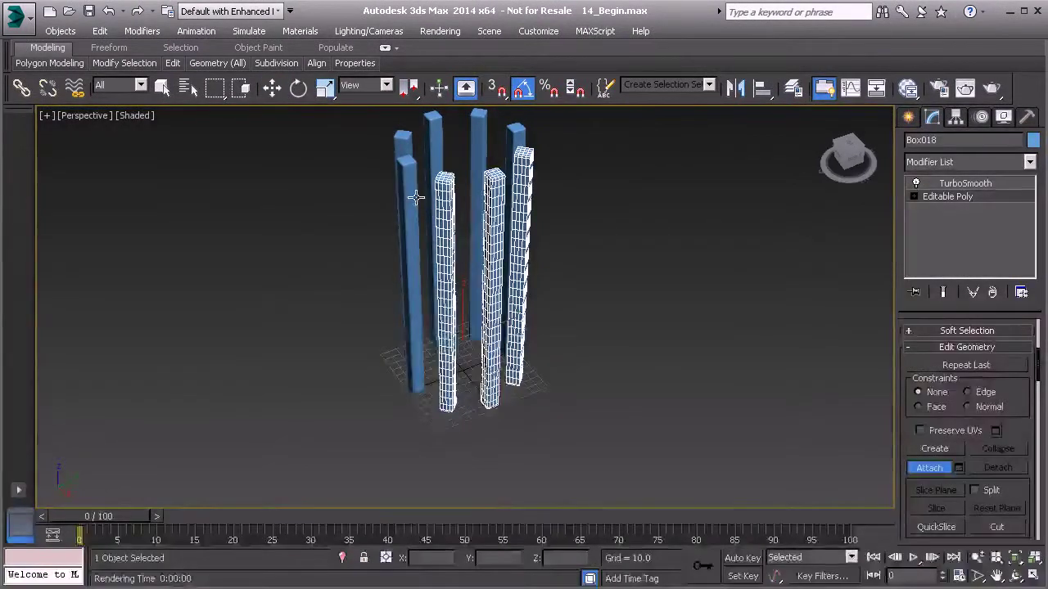
pyautogui.click(413, 200)
pyautogui.click(402, 147)
pyautogui.click(434, 124)
pyautogui.click(481, 123)
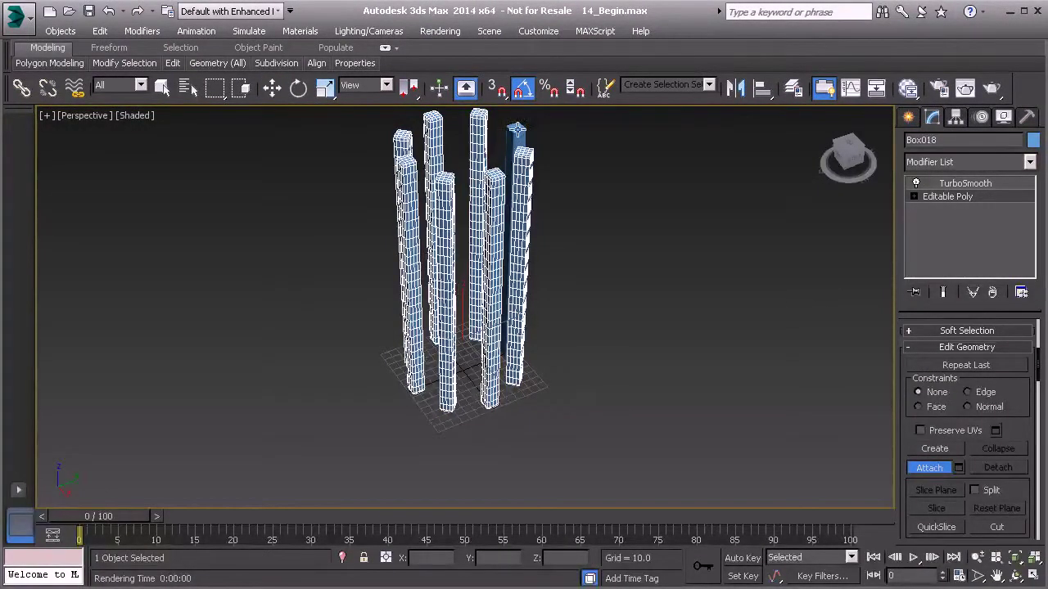
pyautogui.click(518, 129)
pyautogui.click(933, 470)
# Affect only the combined columns' pivot and set its Z position to 0
pyautogui.keyDown('alt'); pyautogui.moveTo(491, 366); pyautogui.dragTo(644, 318, button='middle'); pyautogui.keyUp('alt')
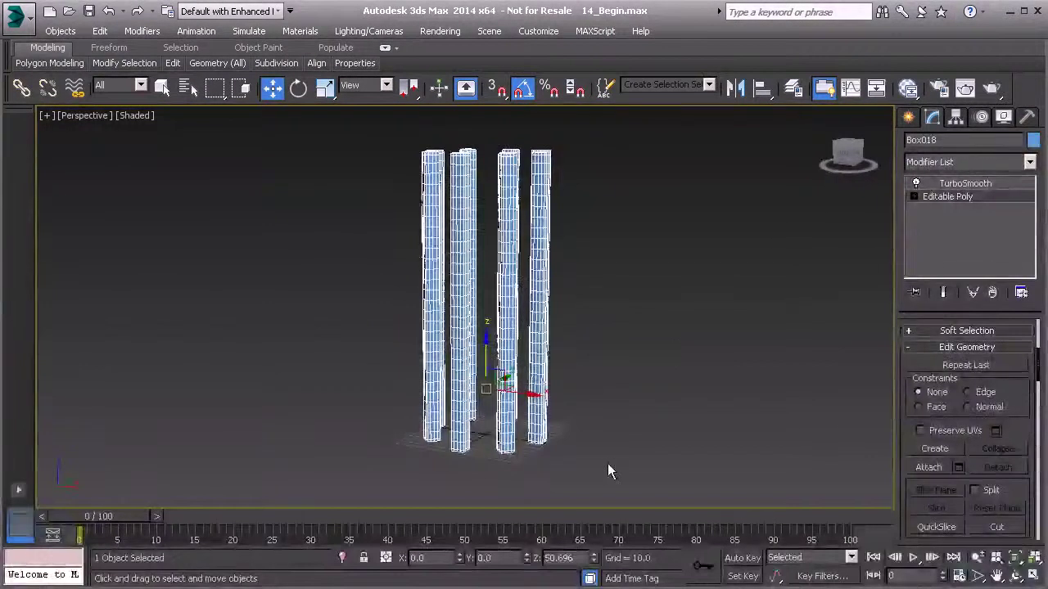
pyautogui.click(956, 117)
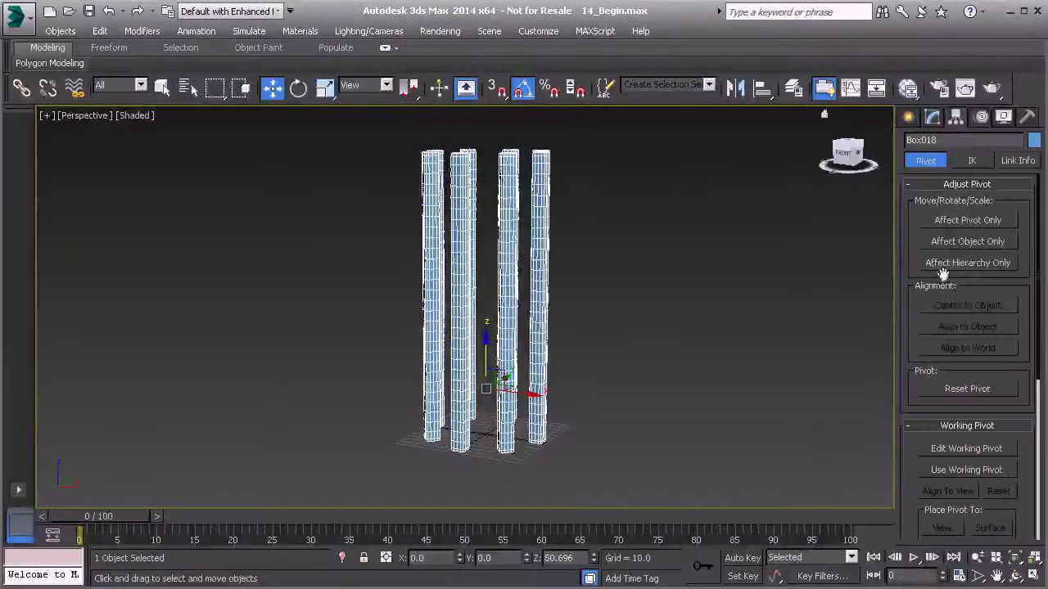
pyautogui.click(965, 221)
pyautogui.doubleClick(559, 557)
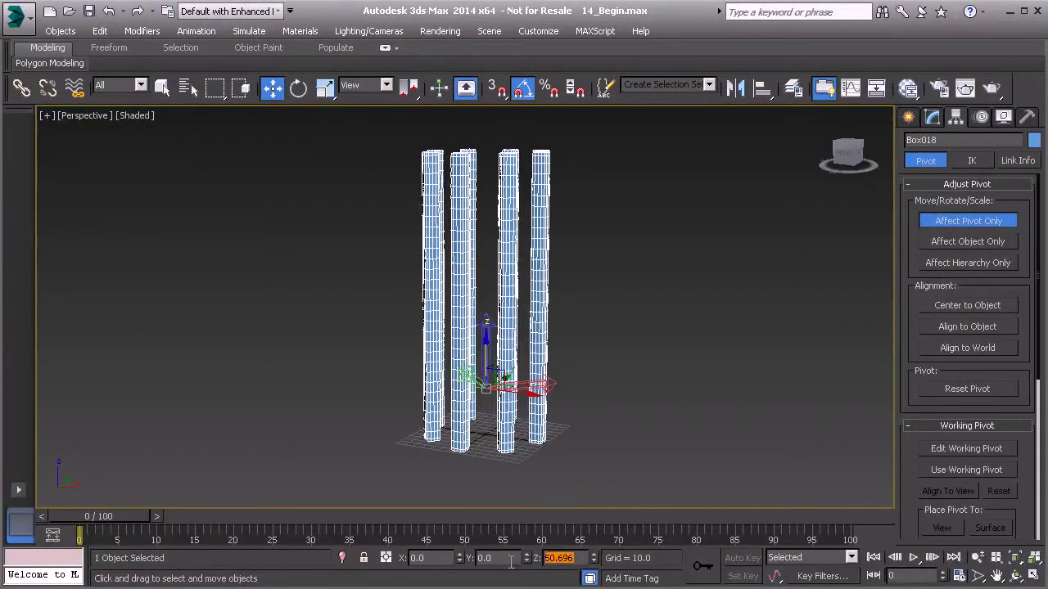
pyautogui.write('0')
pyautogui.press('Return')
pyautogui.click(937, 226)
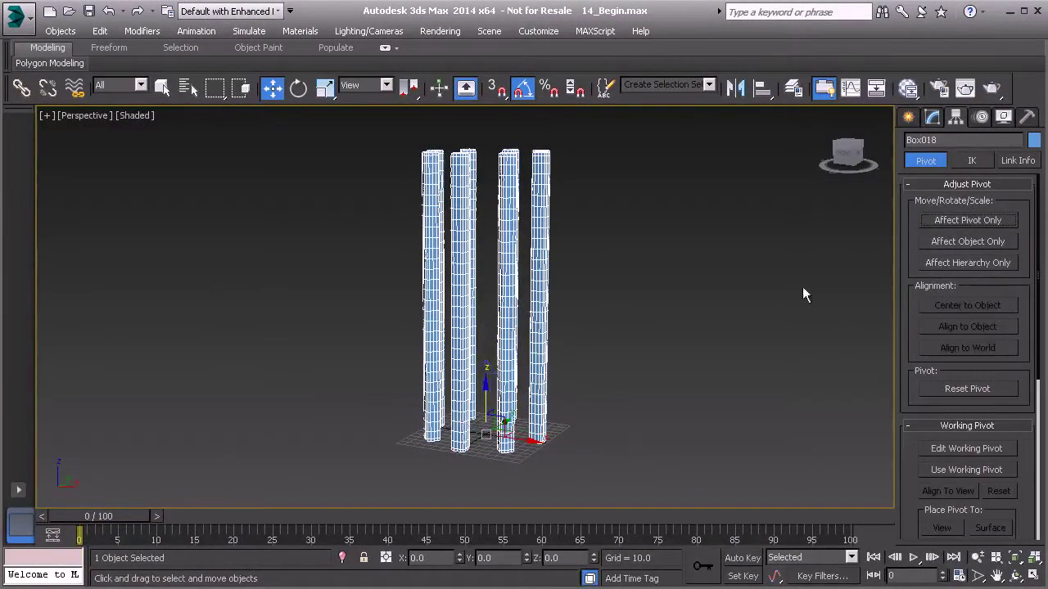
# Assign the Standard material Material #25 to the combined columns and close the material editor
pyautogui.moveTo(599, 299)
pyautogui.keyDown('alt'); pyautogui.mouseDown(button='middle')
pyautogui.moveTo(565, 297)
pyautogui.moveTo(581, 279)
pyautogui.moveTo(602, 307)
pyautogui.mouseUp(button='middle'); pyautogui.keyUp('alt')
pyautogui.click(602, 300)
pyautogui.keyDown('alt'); pyautogui.moveTo(512, 333); pyautogui.dragTo(529, 238, button='middle'); pyautogui.keyUp('alt')
pyautogui.scroll(5, 527, 331)
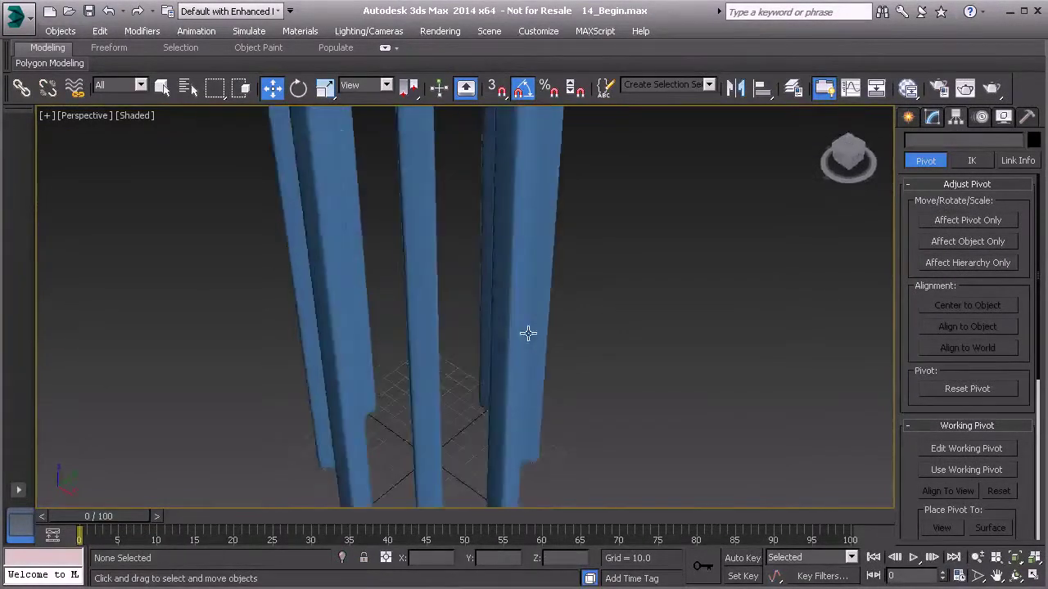
pyautogui.keyDown('alt'); pyautogui.moveTo(526, 332); pyautogui.dragTo(518, 184, button='middle'); pyautogui.keyUp('alt')
pyautogui.moveTo(518, 184); pyautogui.dragTo(510, 253, button='middle')
pyautogui.scroll(-3, 509, 253)
pyautogui.press('m')
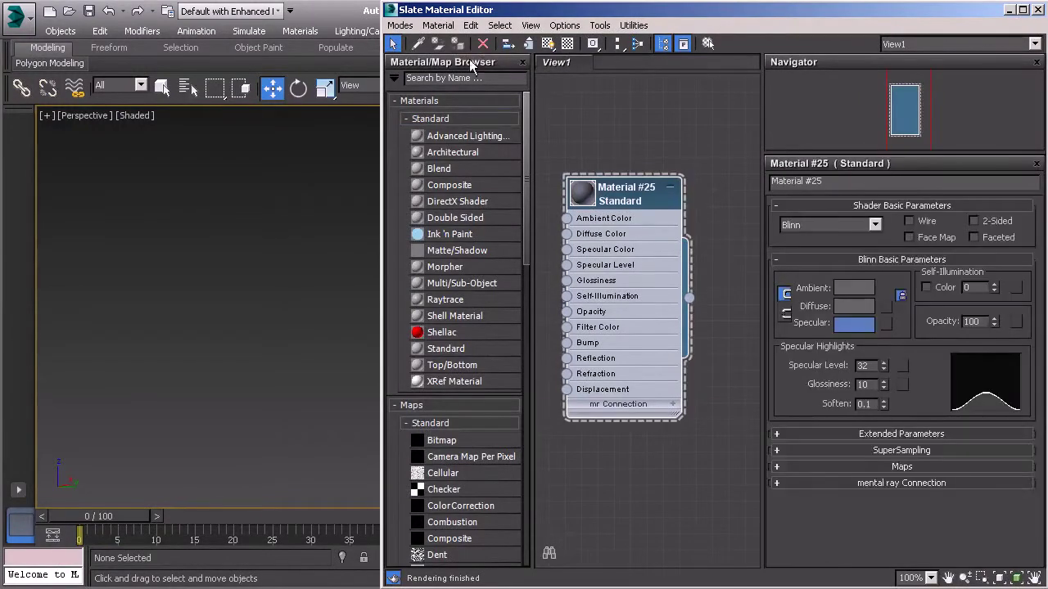
pyautogui.click(129, 206)
pyautogui.click(297, 262)
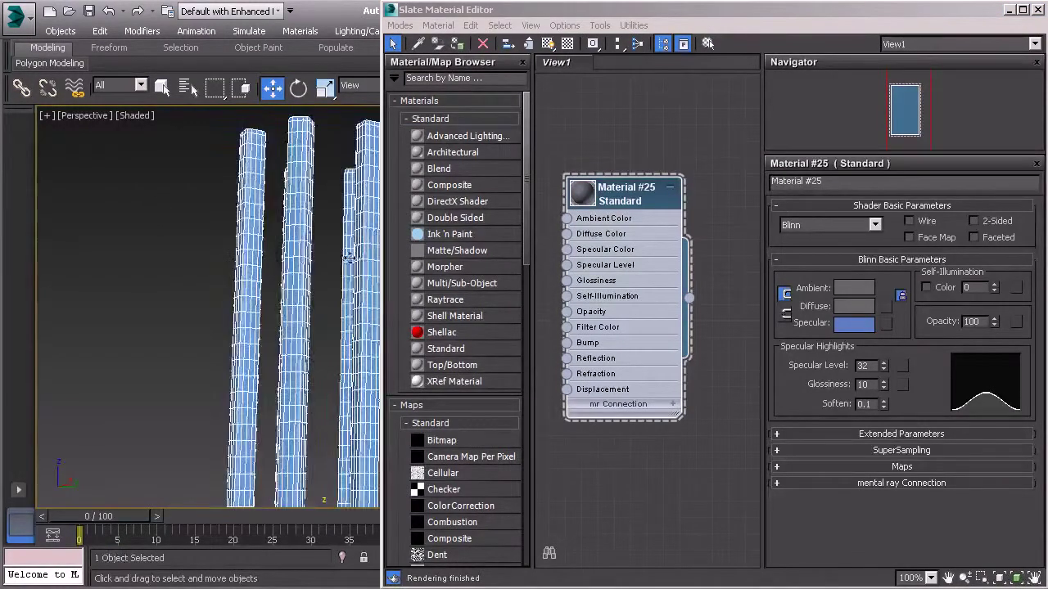
pyautogui.click(1038, 11)
pyautogui.keyDown('alt'); pyautogui.moveTo(428, 261); pyautogui.dragTo(549, 436, button='middle'); pyautogui.keyUp('alt')
pyautogui.scroll(-4, 491, 350)
pyautogui.click(504, 352)
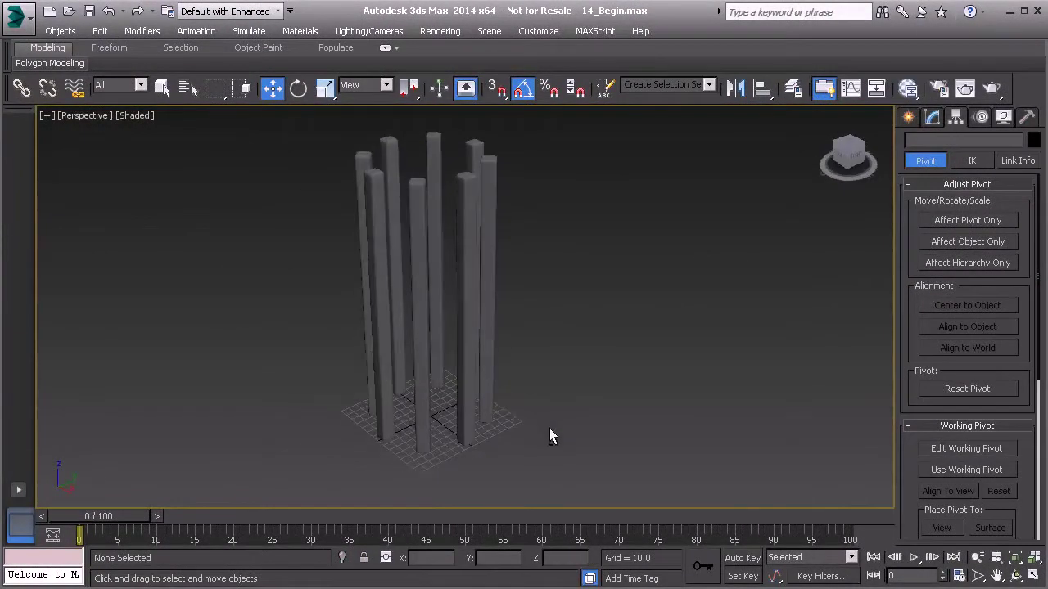
# Add a Twist modifier to the combined columns above TurboSmooth
pyautogui.click(467, 320)
pyautogui.click(932, 118)
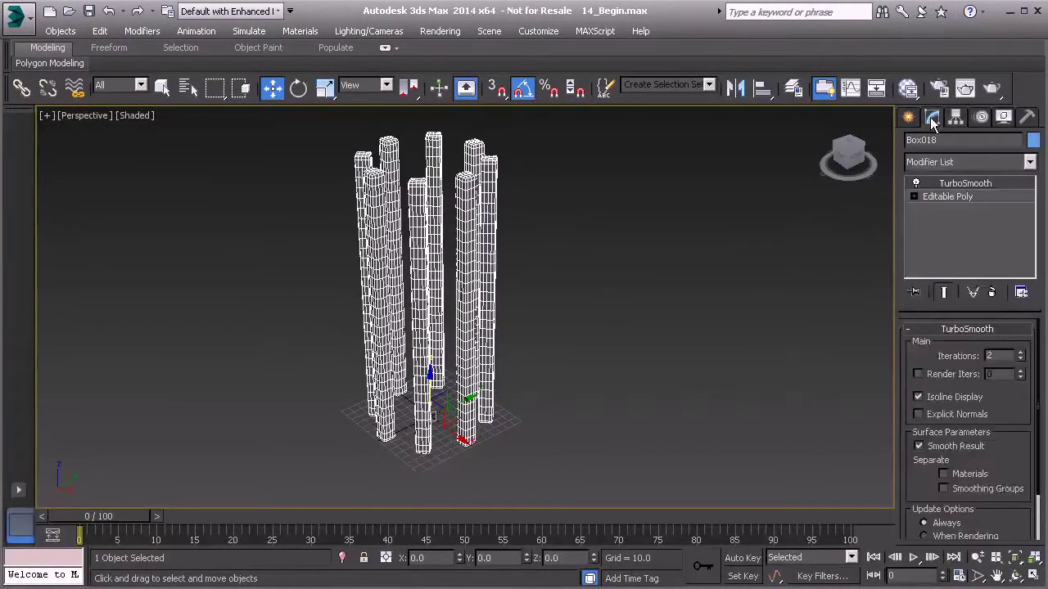
pyautogui.click(1030, 163)
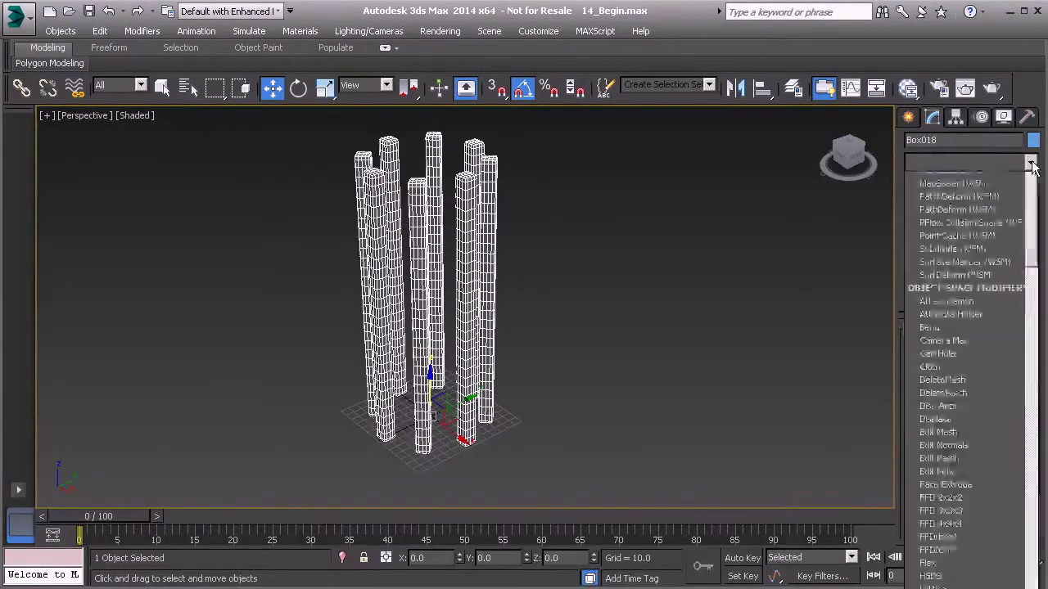
pyautogui.scroll(-3, 1035, 246)
pyautogui.scroll(-6, 1034, 245)
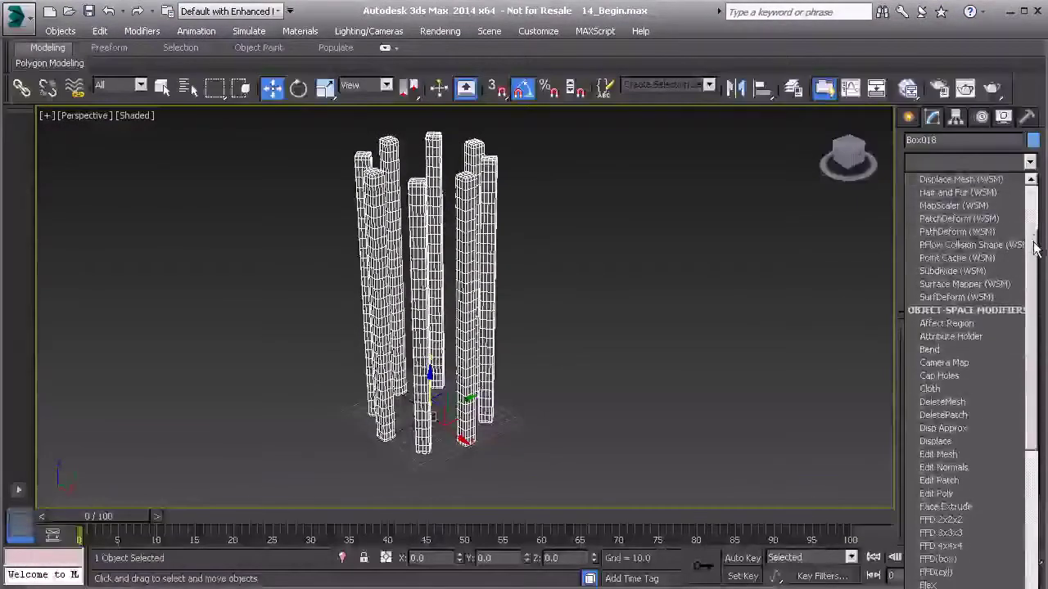
pyautogui.scroll(-12, 1015, 336)
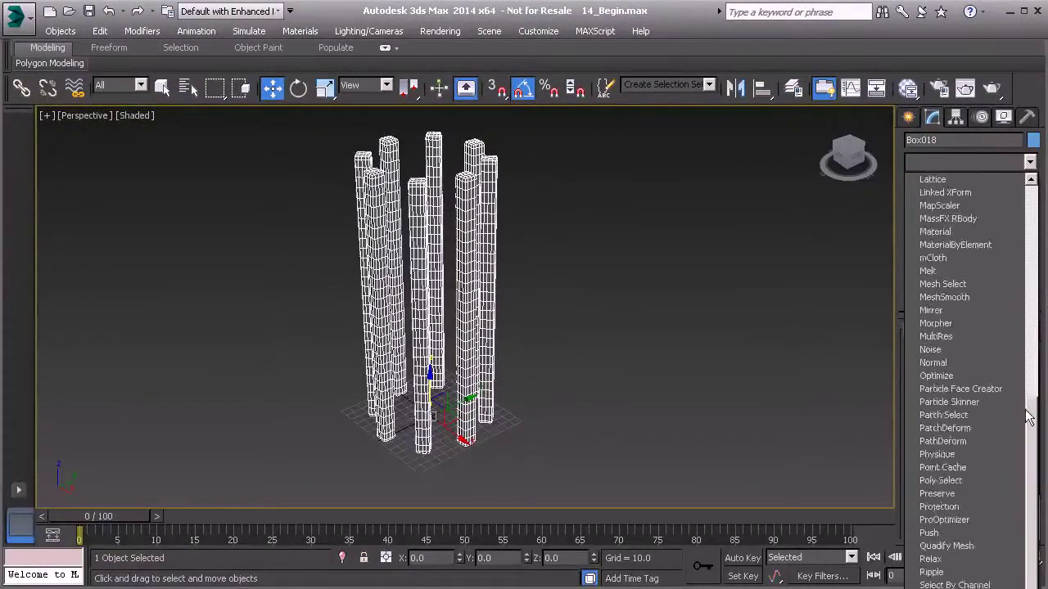
pyautogui.scroll(-2, 1015, 556)
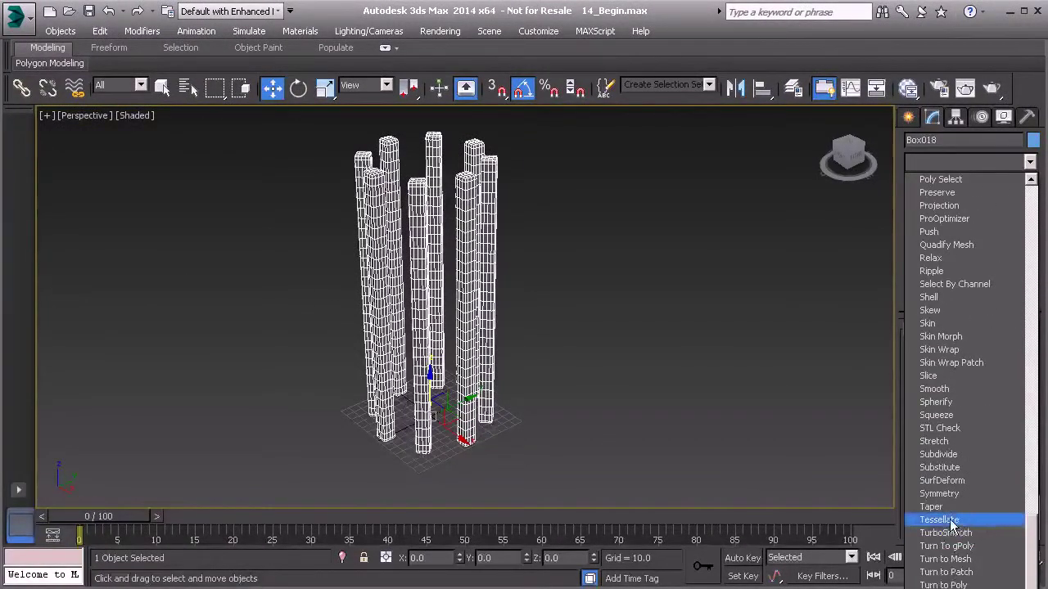
pyautogui.click(954, 573)
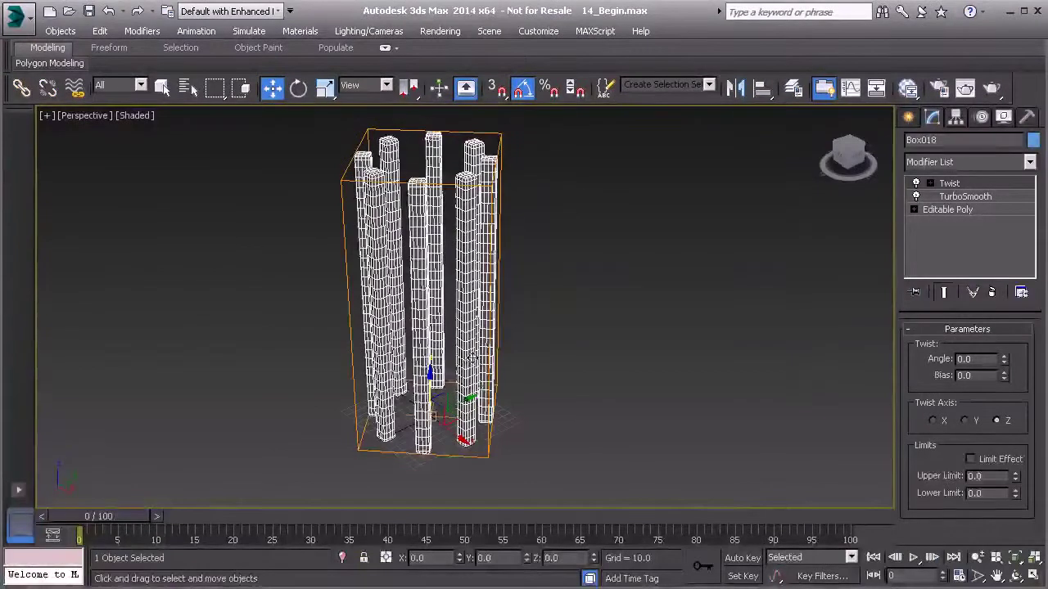
# Set the Twist angle to 120 so the columns spiral around the Z axis
pyautogui.keyDown('alt'); pyautogui.moveTo(439, 382); pyautogui.dragTo(540, 383, button='middle'); pyautogui.keyUp('alt')
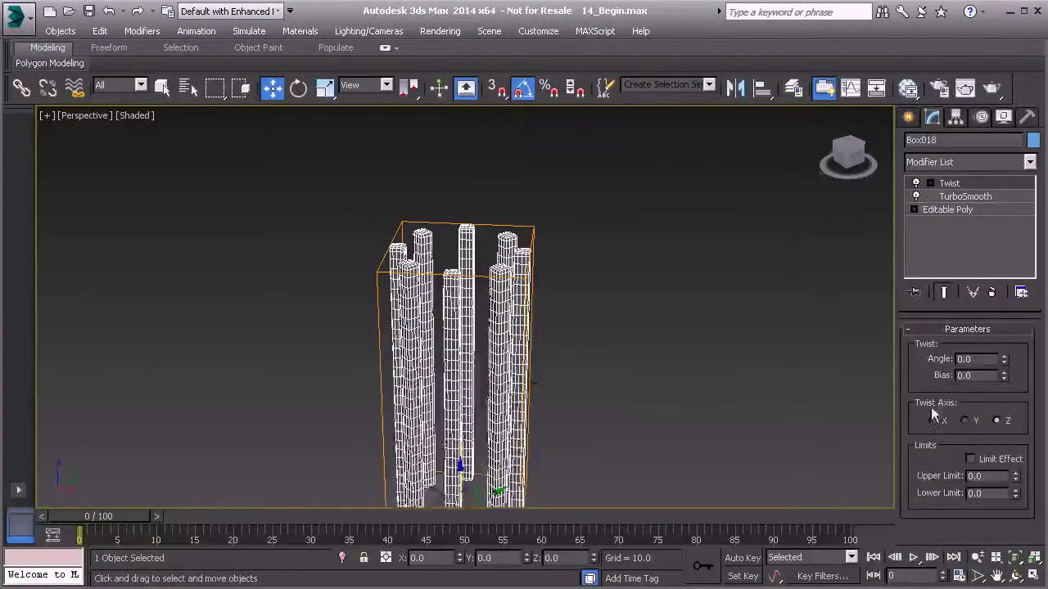
pyautogui.moveTo(1005, 366); pyautogui.dragTo(952, 258)
pyautogui.moveTo(837, 321); pyautogui.dragTo(883, 361)
pyautogui.moveTo(991, 358); pyautogui.dragTo(920, 368)
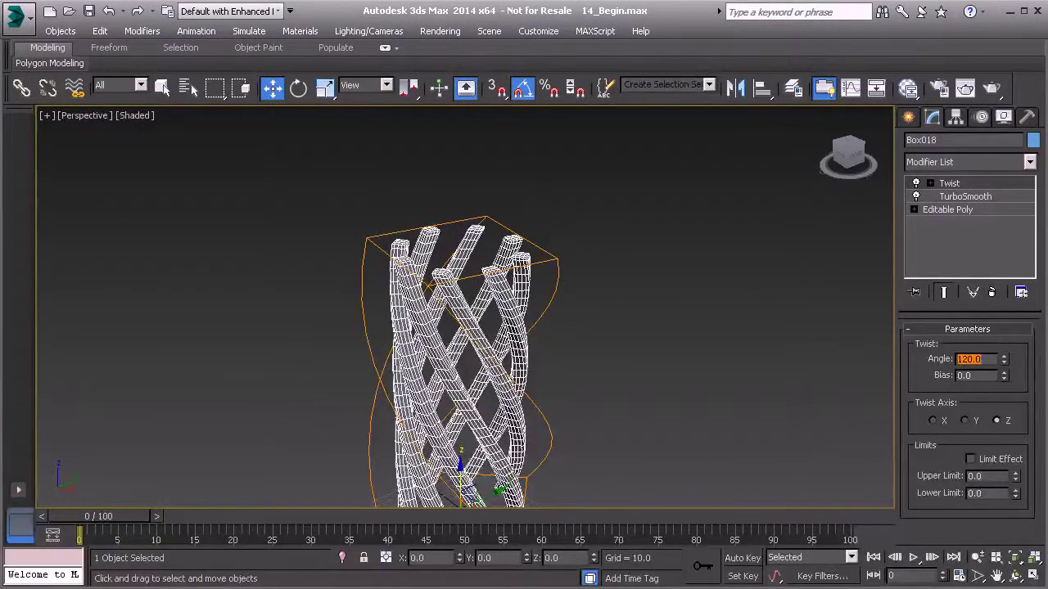
pyautogui.keyDown('alt'); pyautogui.moveTo(637, 386); pyautogui.dragTo(578, 304, button='middle'); pyautogui.keyUp('alt')
pyautogui.keyDown('alt'); pyautogui.moveTo(696, 316); pyautogui.dragTo(611, 308, button='middle'); pyautogui.keyUp('alt')
pyautogui.keyDown('alt'); pyautogui.moveTo(523, 332); pyautogui.dragTo(479, 320, button='middle'); pyautogui.keyUp('alt')
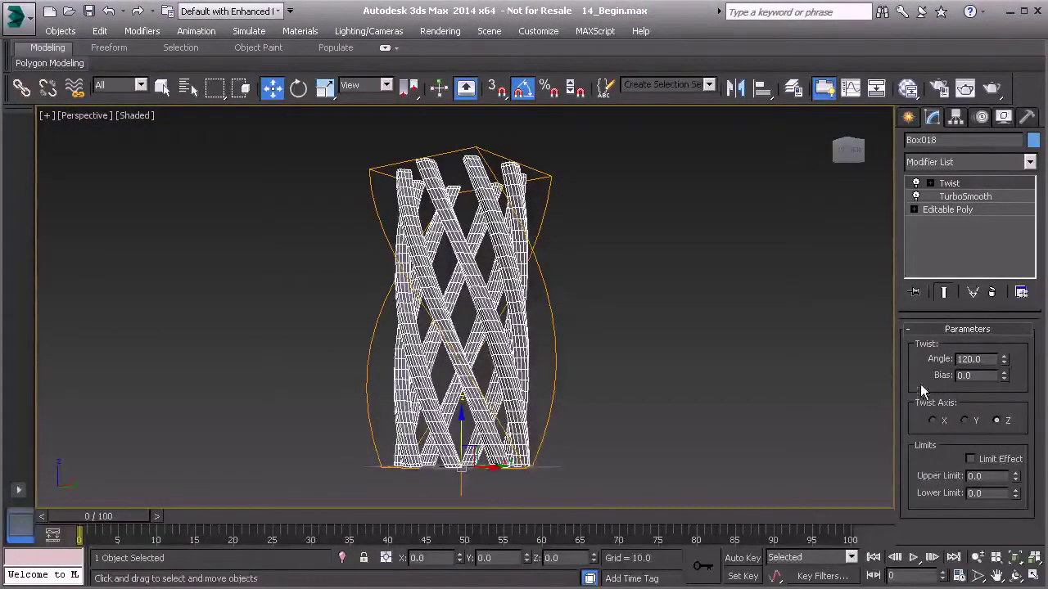
# Try twisting the columns about the X and Y axes and return the twist axis to Z
pyautogui.click(933, 420)
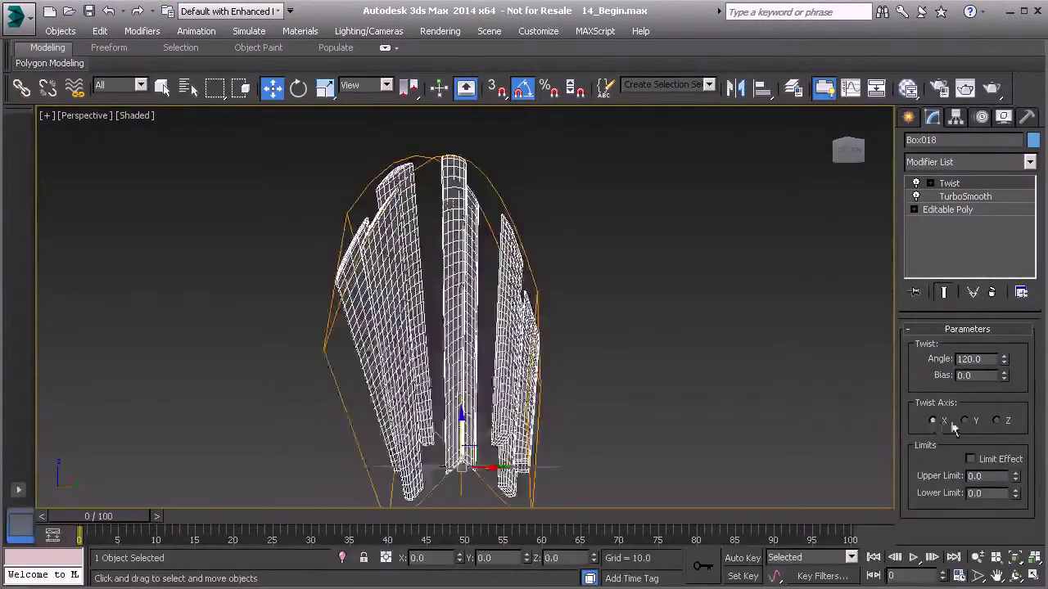
pyautogui.click(965, 421)
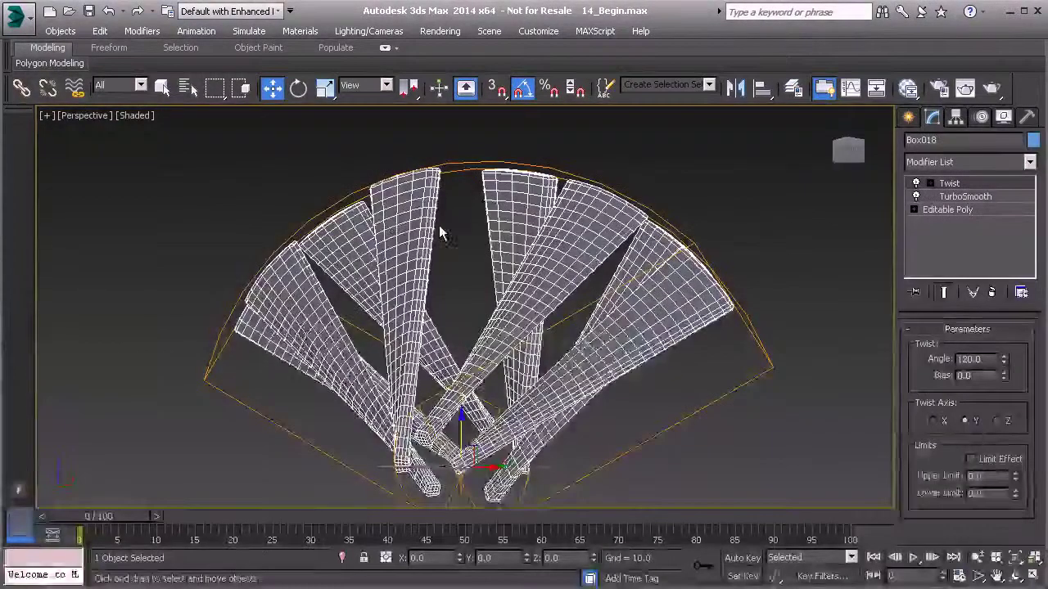
pyautogui.click(996, 421)
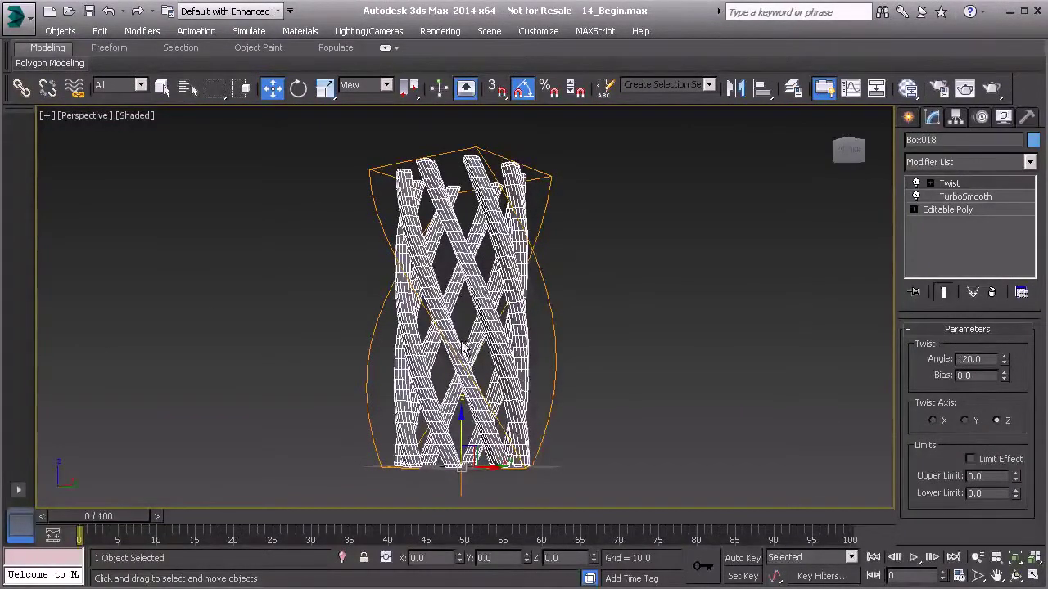
# Turn on the Twist's limit effect and set its upper limit to 300
pyautogui.click(971, 460)
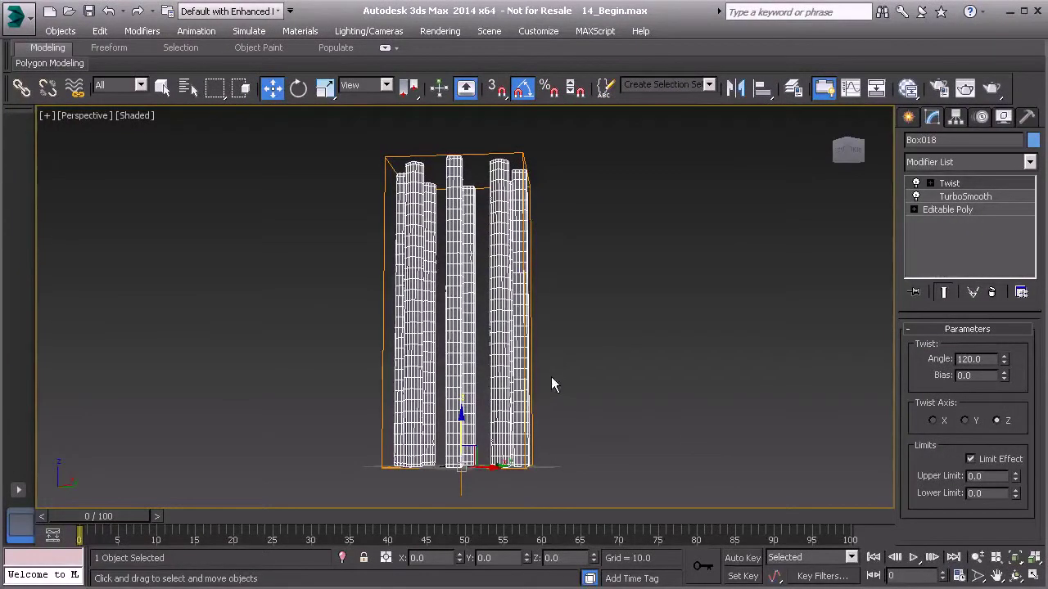
pyautogui.moveTo(1015, 480); pyautogui.dragTo(1027, 1)
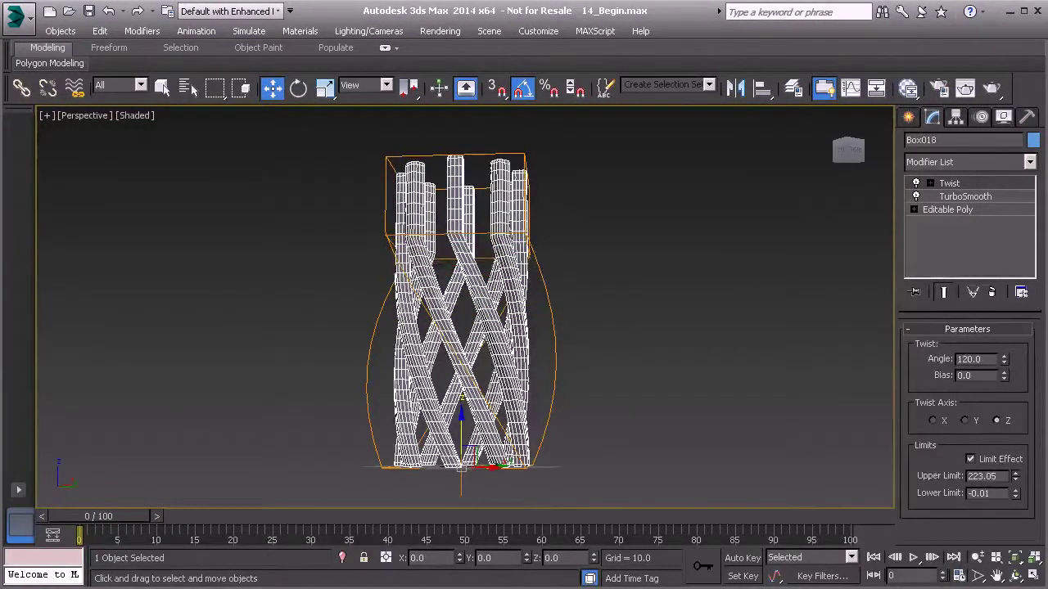
pyautogui.moveTo(1015, 476); pyautogui.dragTo(964, 490)
pyautogui.write('300')
pyautogui.press('Return')
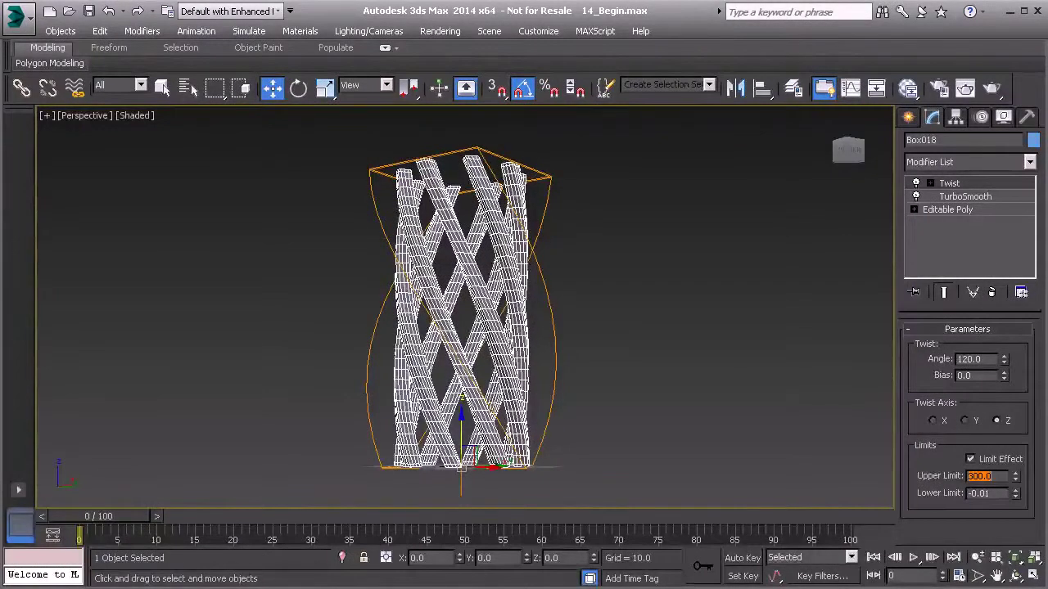
# Try different lower limits for the Twist, ending at about 84 with the upper limit at 300, and turn the limit effect off
pyautogui.moveTo(1015, 493); pyautogui.dragTo(1016, 506)
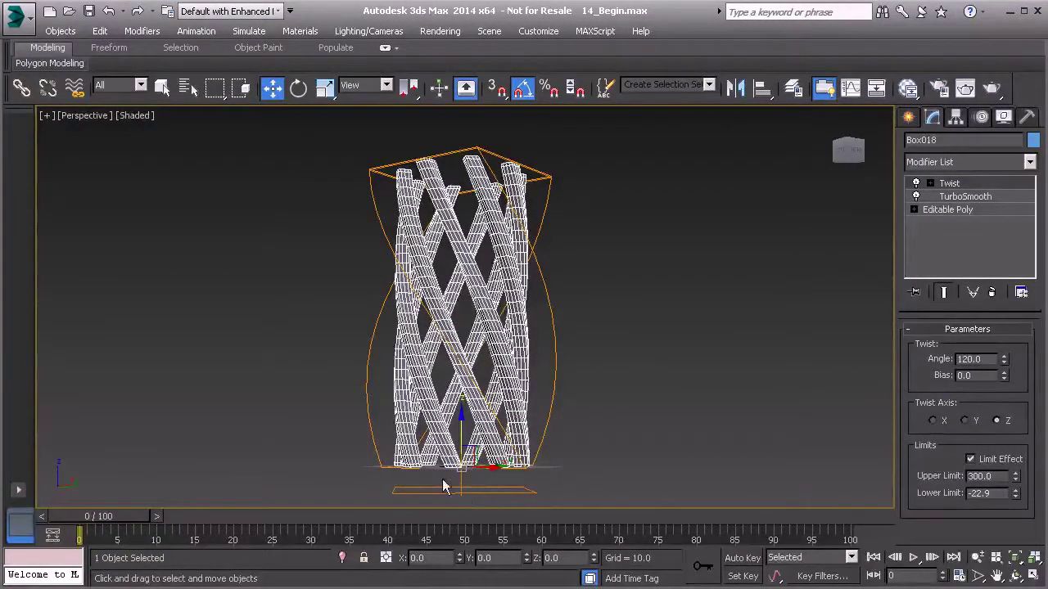
pyautogui.doubleClick(1005, 477)
pyautogui.write('0')
pyautogui.press('Return')
pyautogui.moveTo(1015, 495); pyautogui.dragTo(968, 247)
pyautogui.moveTo(966, 316); pyautogui.dragTo(948, 401)
pyautogui.moveTo(913, 532); pyautogui.dragTo(910, 555)
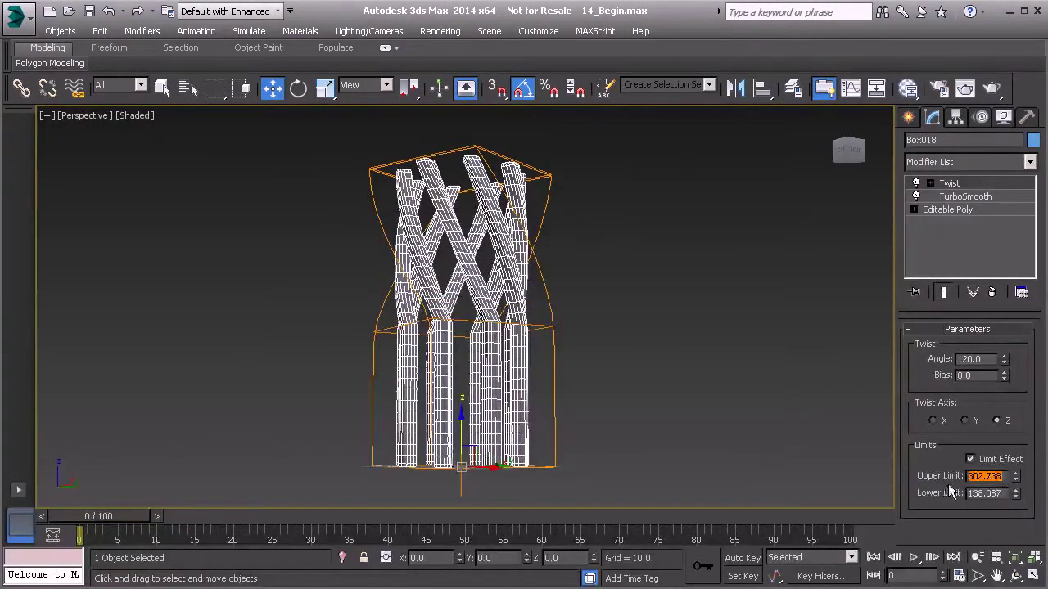
pyautogui.write('300')
pyautogui.press('Return')
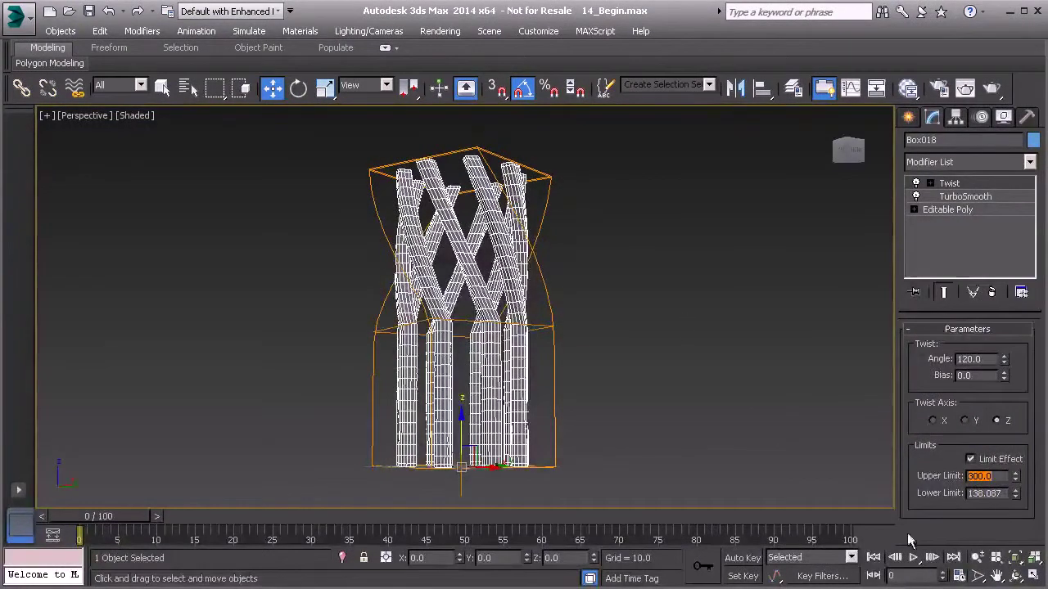
pyautogui.moveTo(1015, 495); pyautogui.dragTo(989, 521)
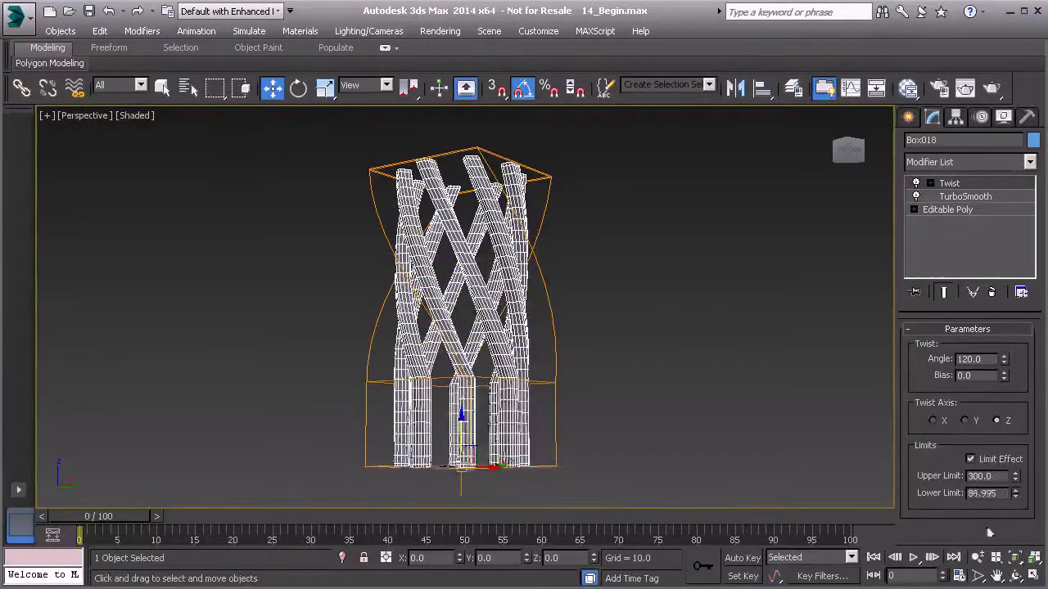
pyautogui.click(970, 459)
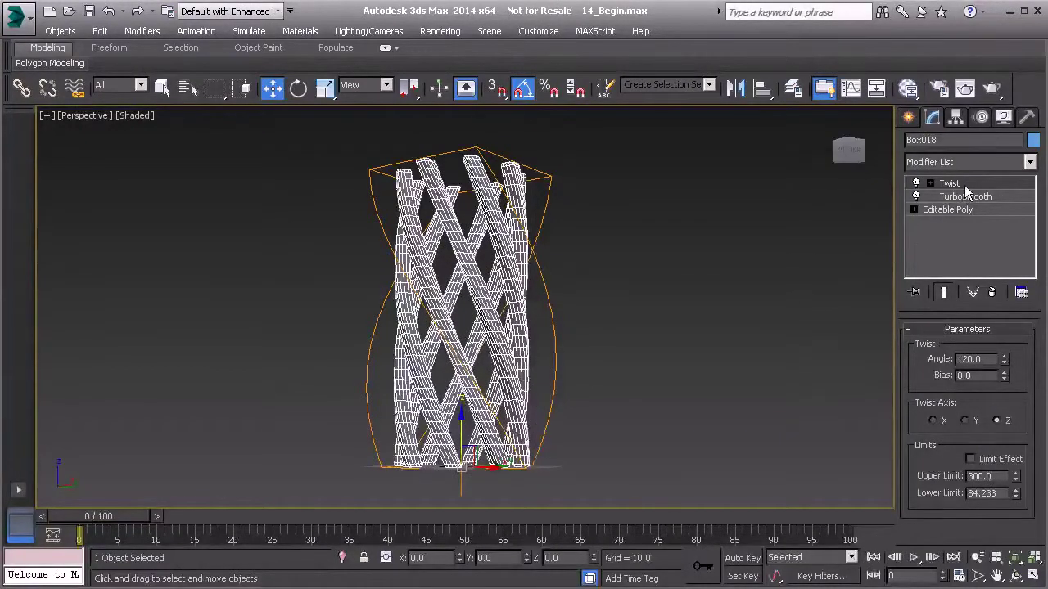
# Add a second Twist modifier on top of the first and set its angle to about 96.5
pyautogui.click(1002, 162)
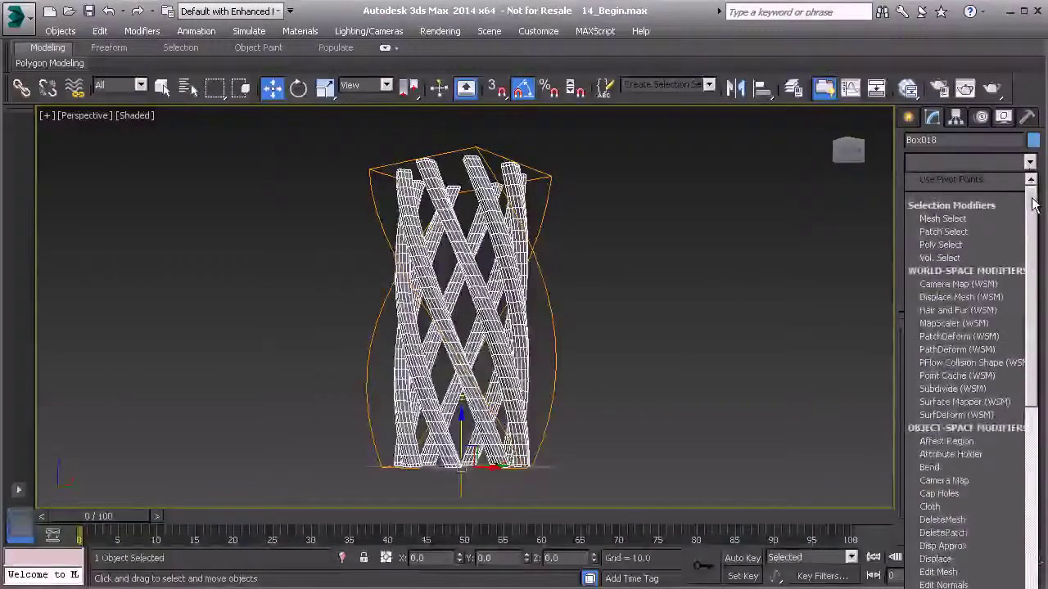
pyautogui.scroll(-8, 1023, 306)
pyautogui.scroll(-5, 1023, 307)
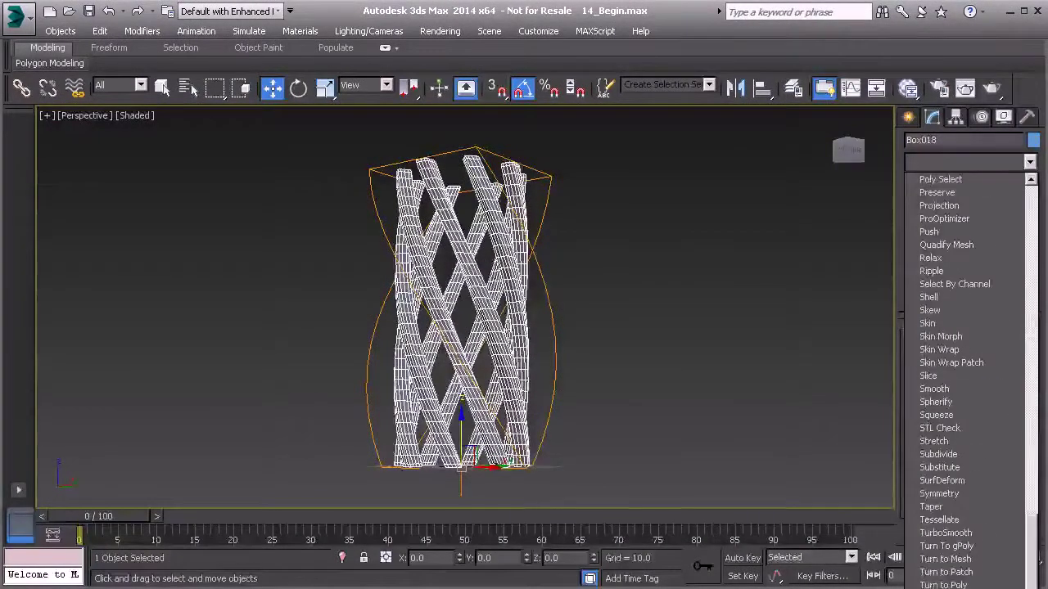
pyautogui.click(933, 583)
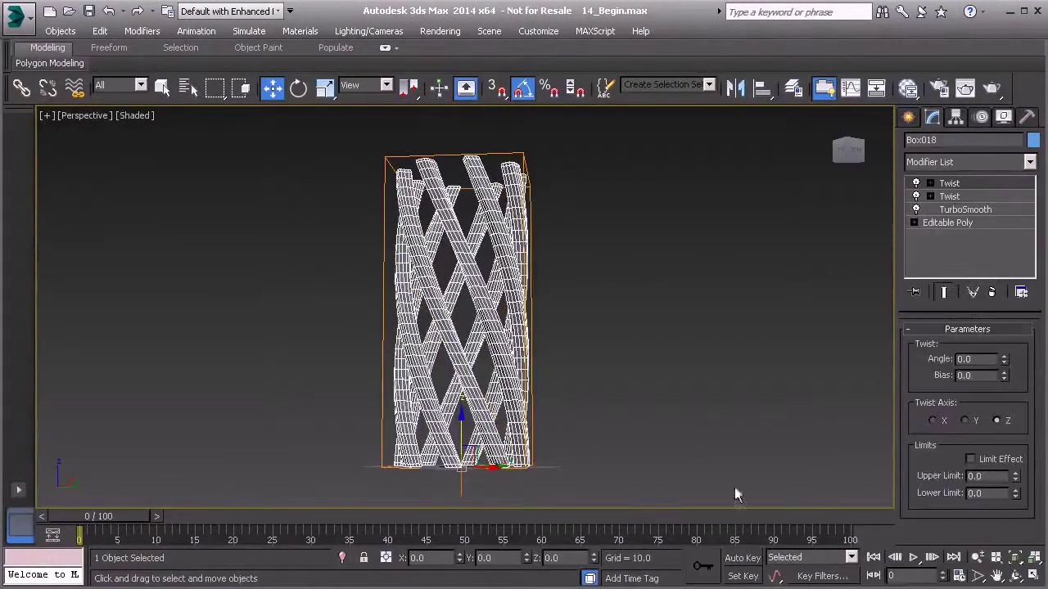
pyautogui.moveTo(1004, 359); pyautogui.dragTo(981, 258)
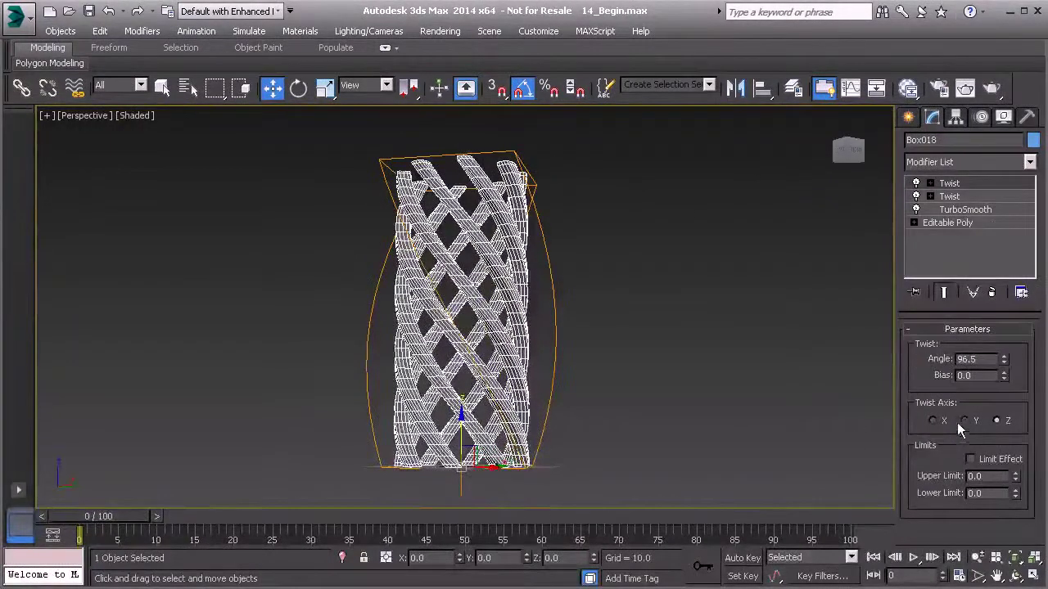
# Try the second Twist about the Y axis and the X axis
pyautogui.click(965, 419)
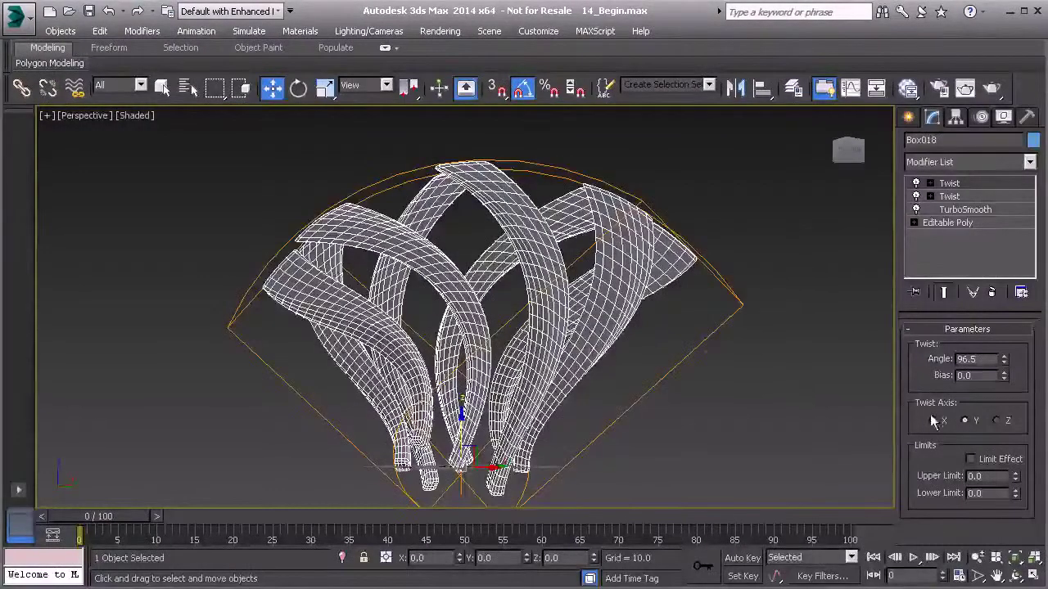
pyautogui.click(933, 420)
pyautogui.keyDown('alt'); pyautogui.moveTo(608, 376); pyautogui.dragTo(464, 335, button='middle'); pyautogui.keyUp('alt')
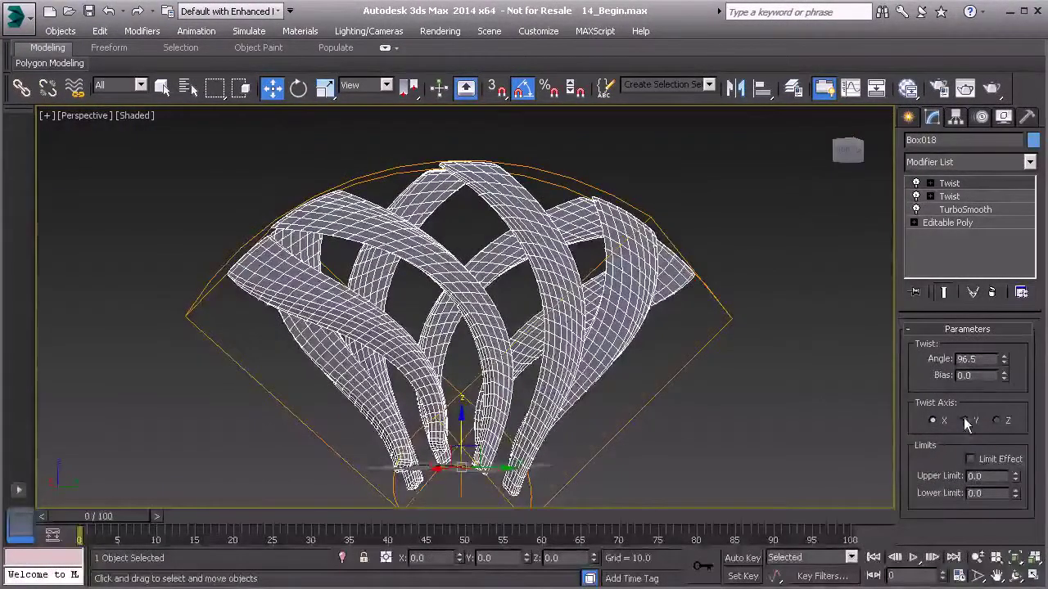
# Try limiting the second Twist with upper and lower limits of about 14.31, and delete that modifier
pyautogui.click(971, 459)
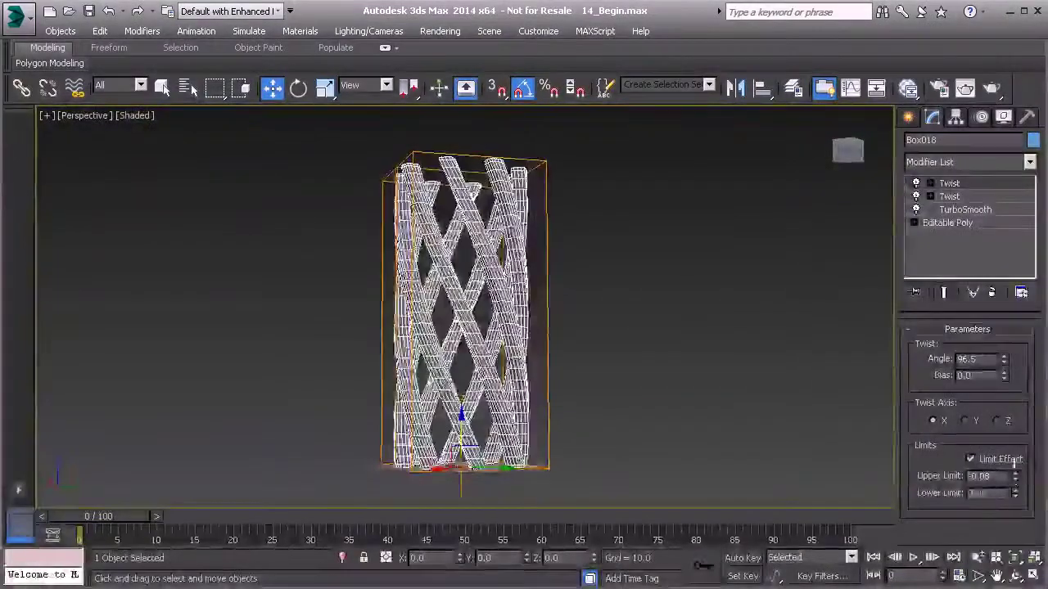
pyautogui.moveTo(1015, 474); pyautogui.dragTo(1014, 458)
pyautogui.moveTo(1014, 494); pyautogui.dragTo(1015, 515)
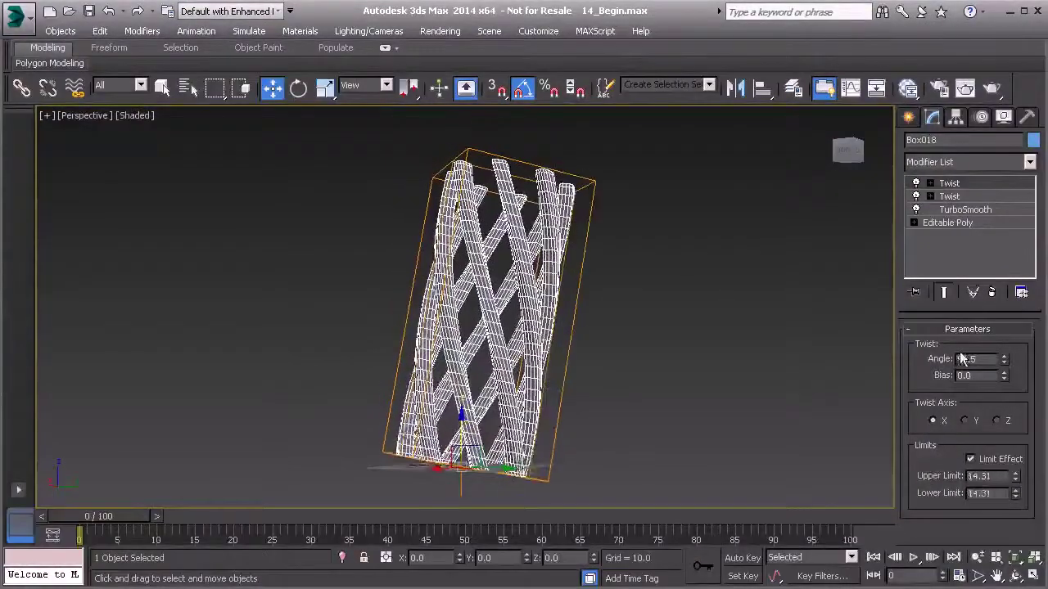
pyautogui.rightClick(933, 183)
pyautogui.click(959, 202)
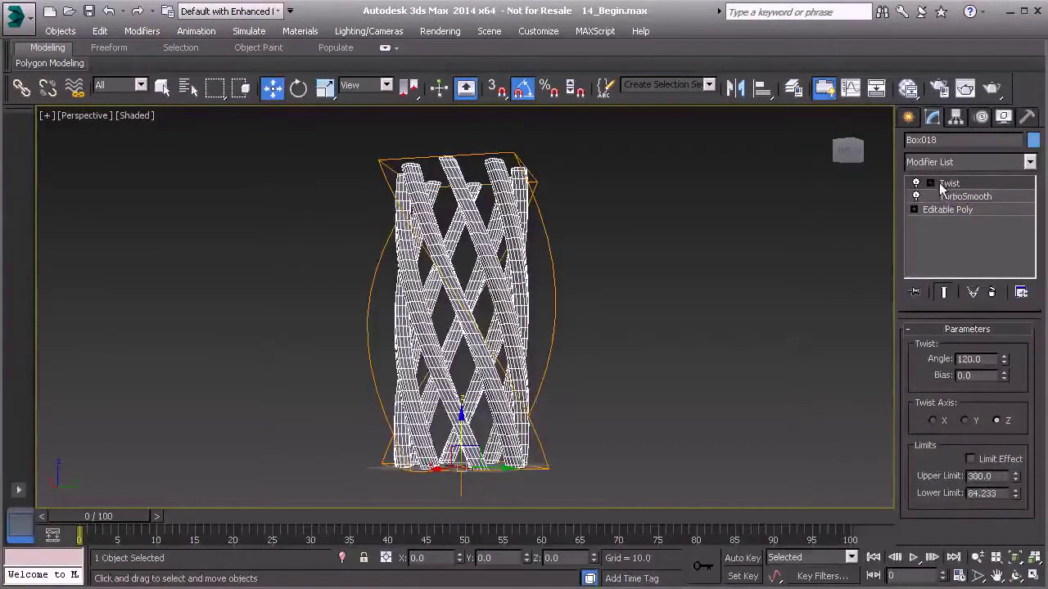
# Add a Bend modifier to the columns above the remaining Twist
pyautogui.click(1029, 162)
pyautogui.moveTo(1028, 199); pyautogui.dragTo(1025, 281)
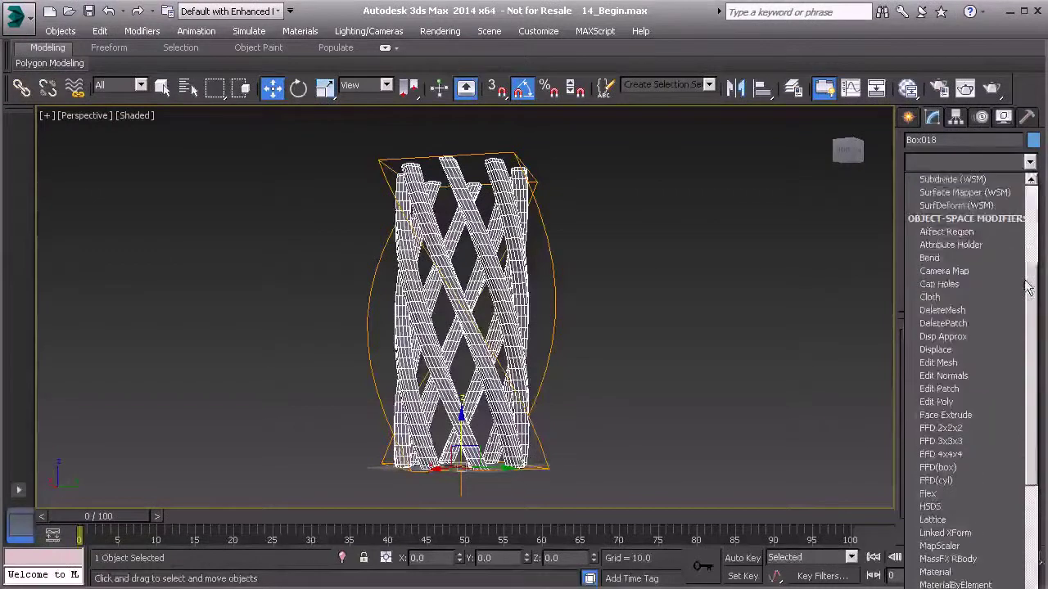
pyautogui.click(930, 258)
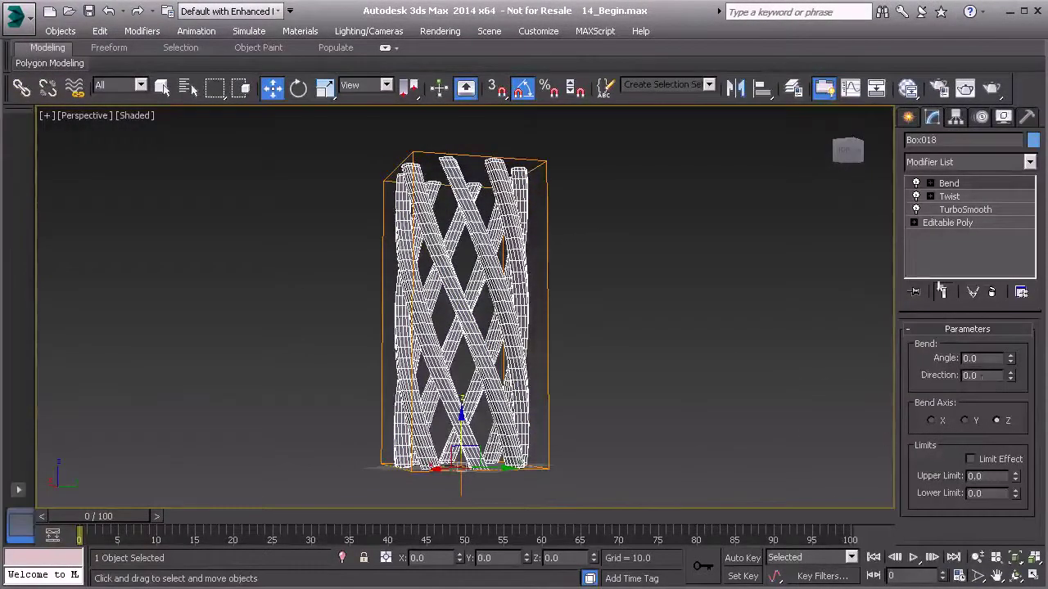
# Set the Bend angle to 90 and compare the bent columns with the 14_Review.png reference image
pyautogui.moveTo(1010, 358); pyautogui.dragTo(997, 135)
pyautogui.moveTo(984, 358); pyautogui.dragTo(928, 367)
pyautogui.write('90')
pyautogui.press('Return')
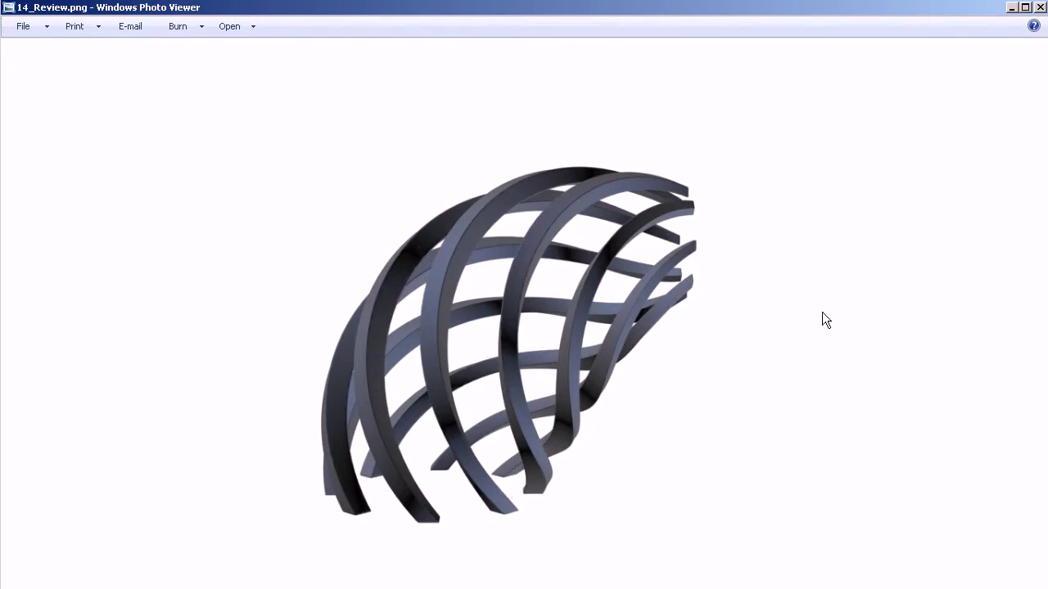
pyautogui.click(1012, 6)
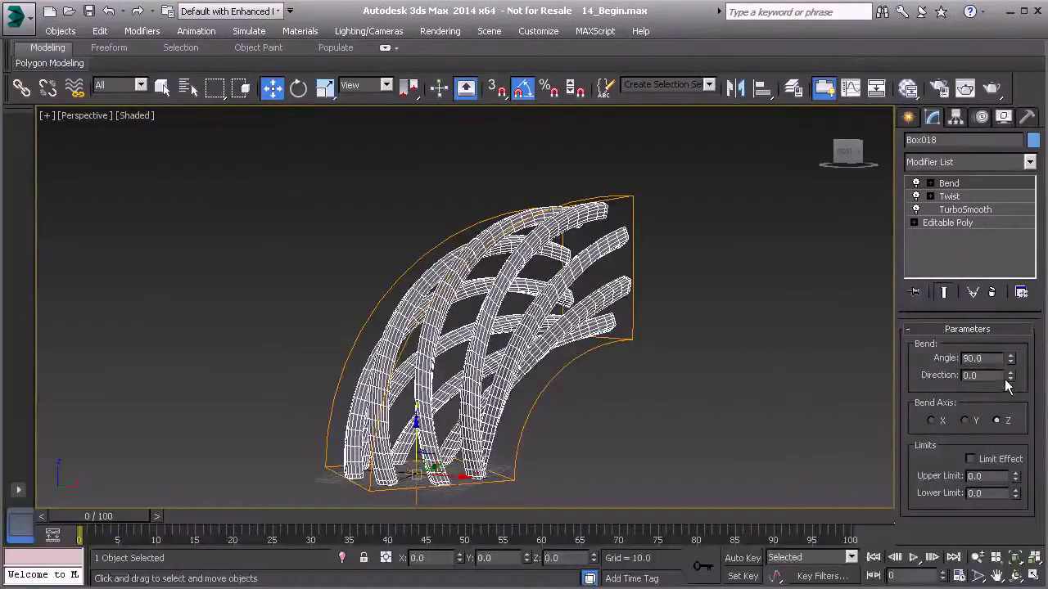
# Try changing the Bend direction, and reset it to 0
pyautogui.moveTo(1011, 378); pyautogui.dragTo(1013, 345)
pyautogui.write('0')
pyautogui.press('Return')
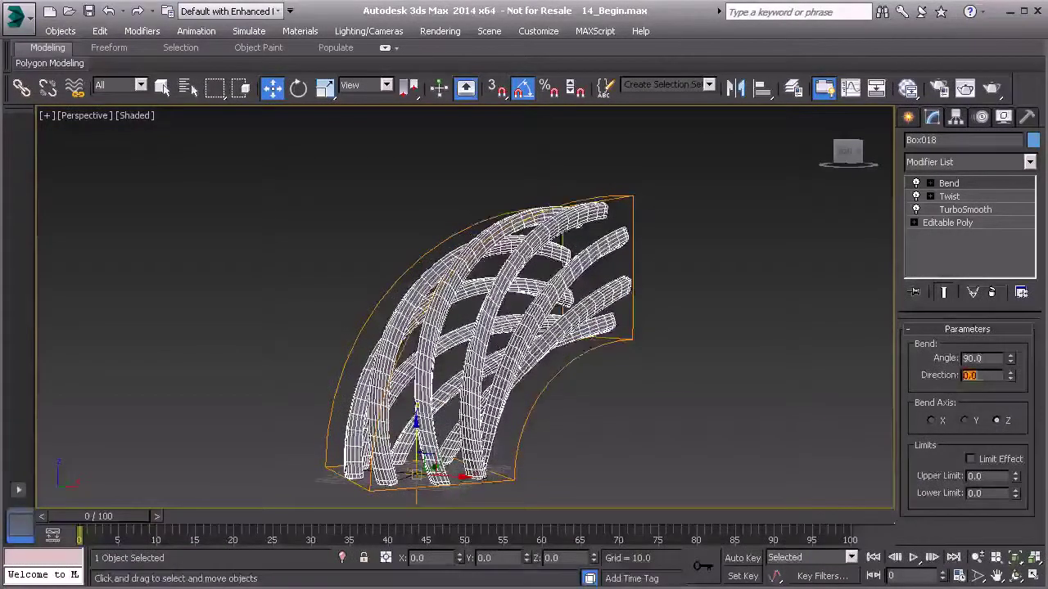
# Add a Taper modifier above the Bend with an amount of about 0.79, and check the reference image
pyautogui.click(1029, 162)
pyautogui.scroll(-20, 982, 393)
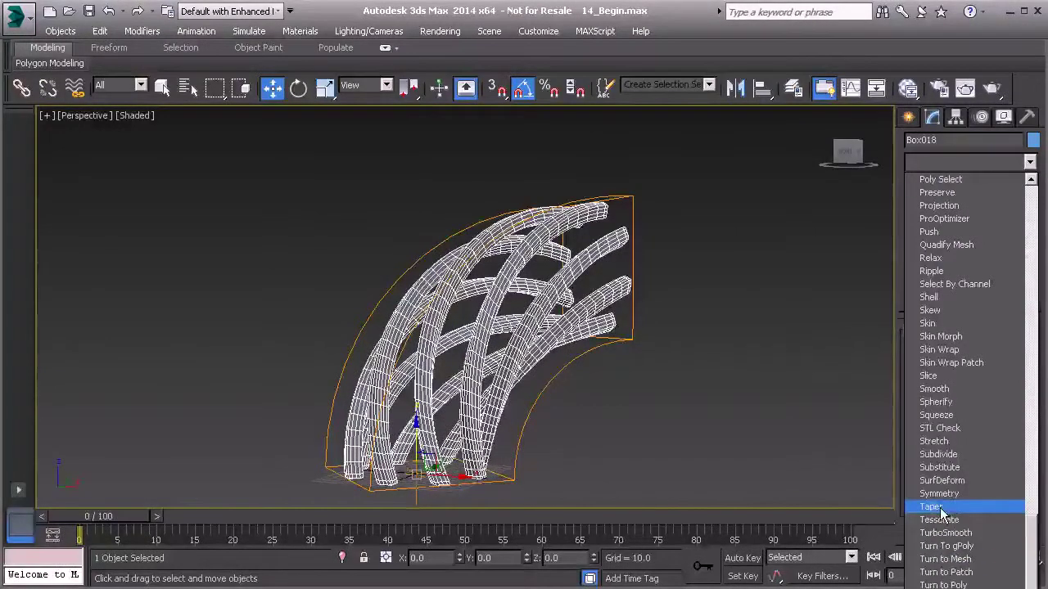
pyautogui.click(932, 507)
pyautogui.moveTo(1006, 361); pyautogui.dragTo(1005, 308)
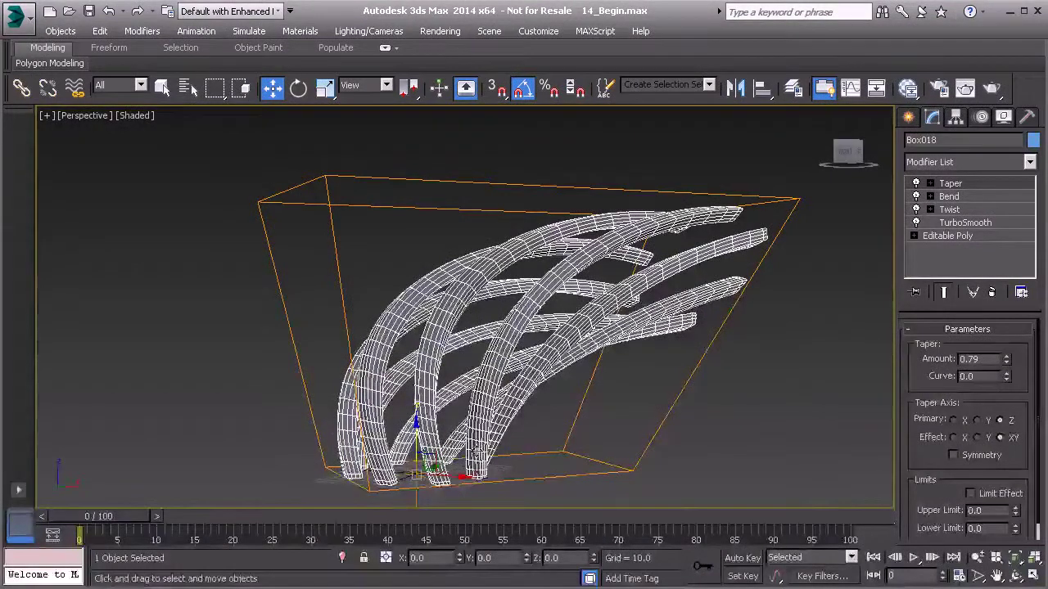
pyautogui.hotkey('alt', 'Tab')
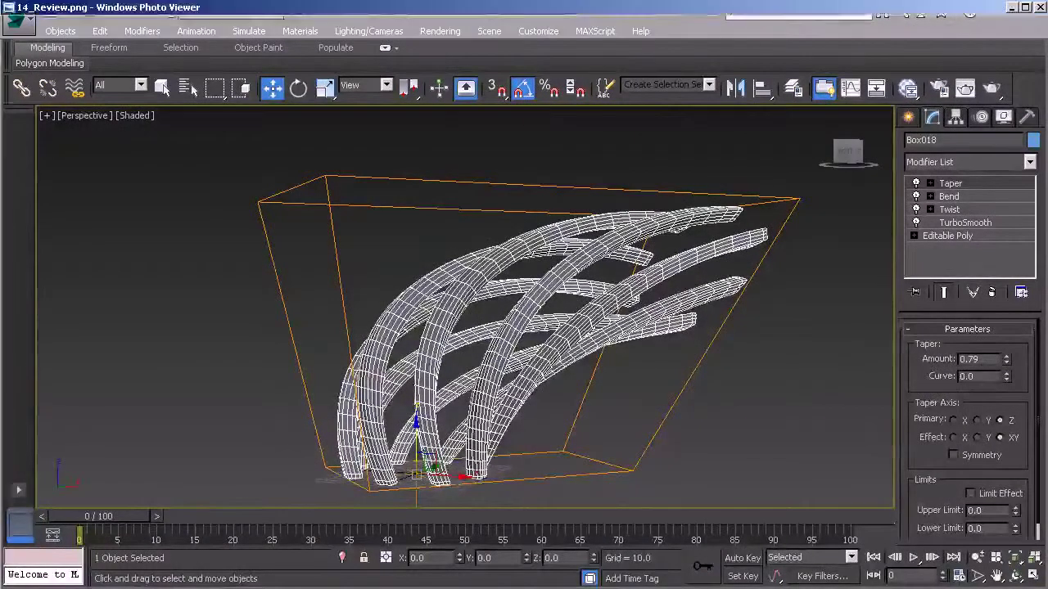
pyautogui.hotkey('alt', 'Tab')
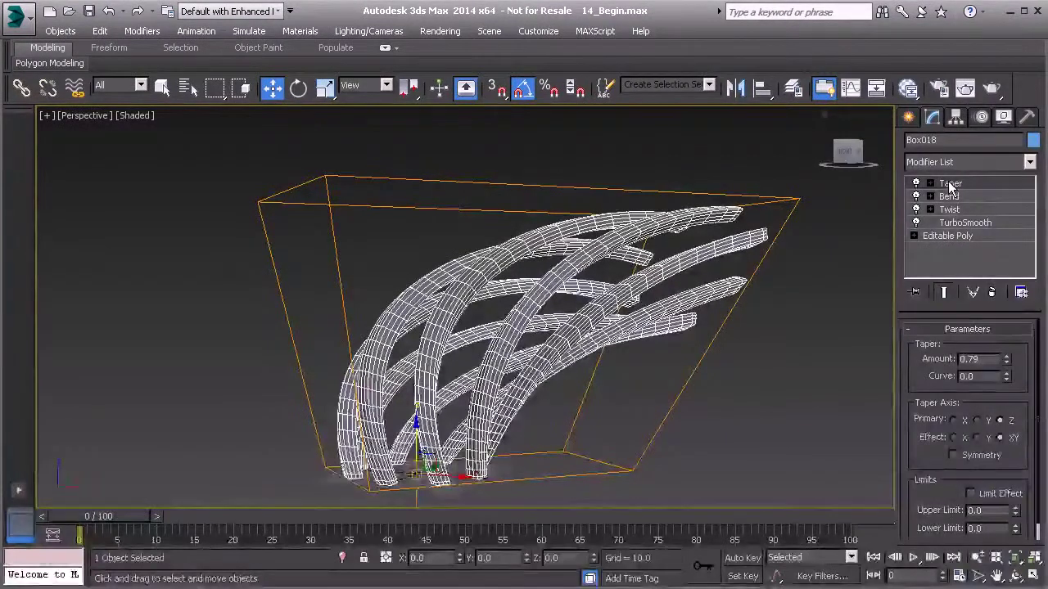
# Move the Taper below the Bend in the modifier stack and switch off the Bend's effect
pyautogui.moveTo(946, 185); pyautogui.dragTo(951, 210)
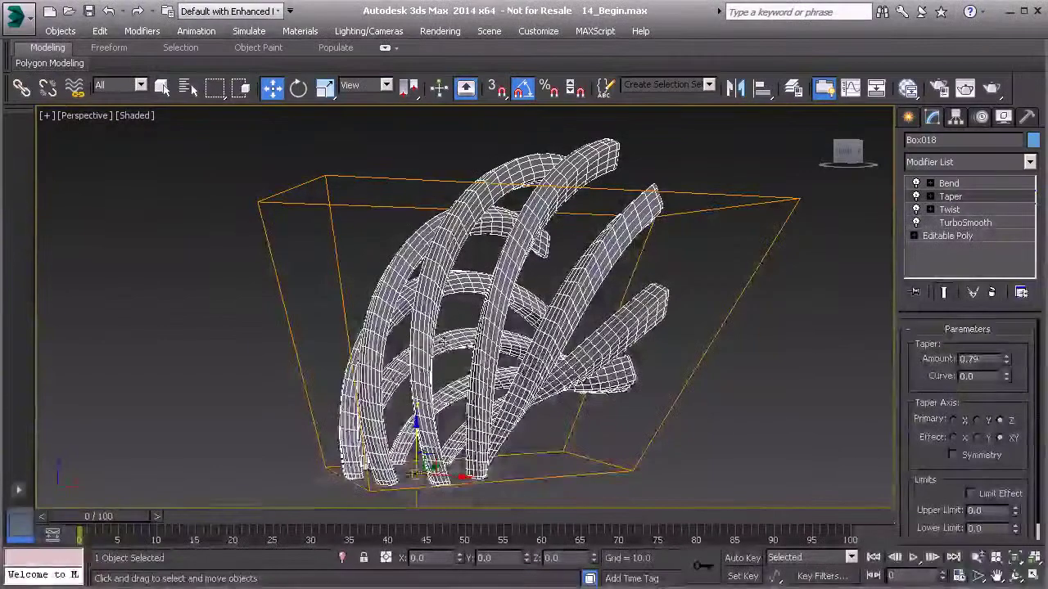
pyautogui.click(916, 184)
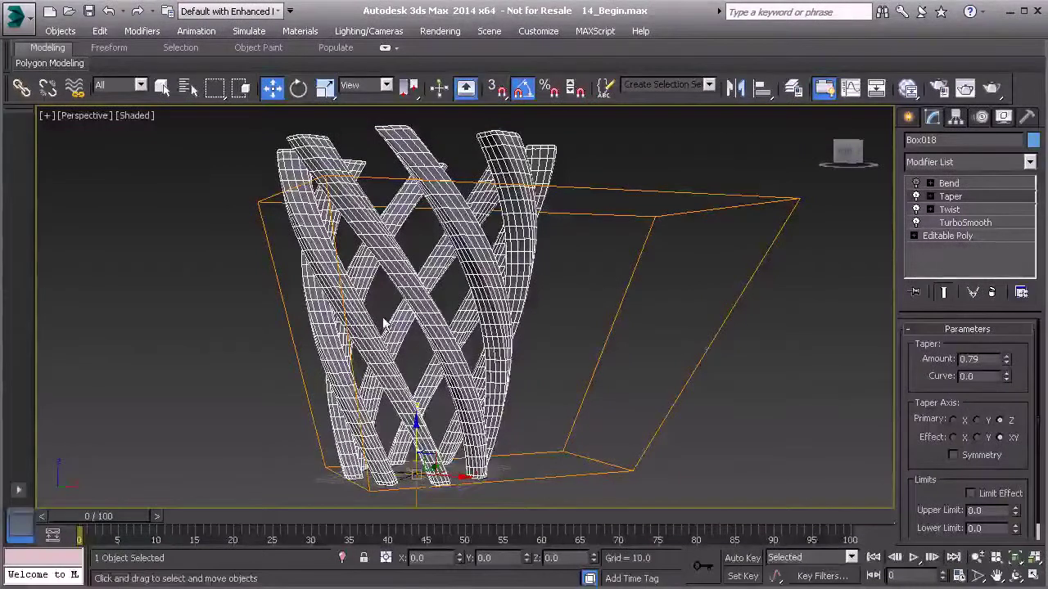
# Try a negative Taper amount of about -0.49, and bulge the columns with a curve of 1.5 and an amount of 0
pyautogui.moveTo(1006, 359); pyautogui.dragTo(916, 456)
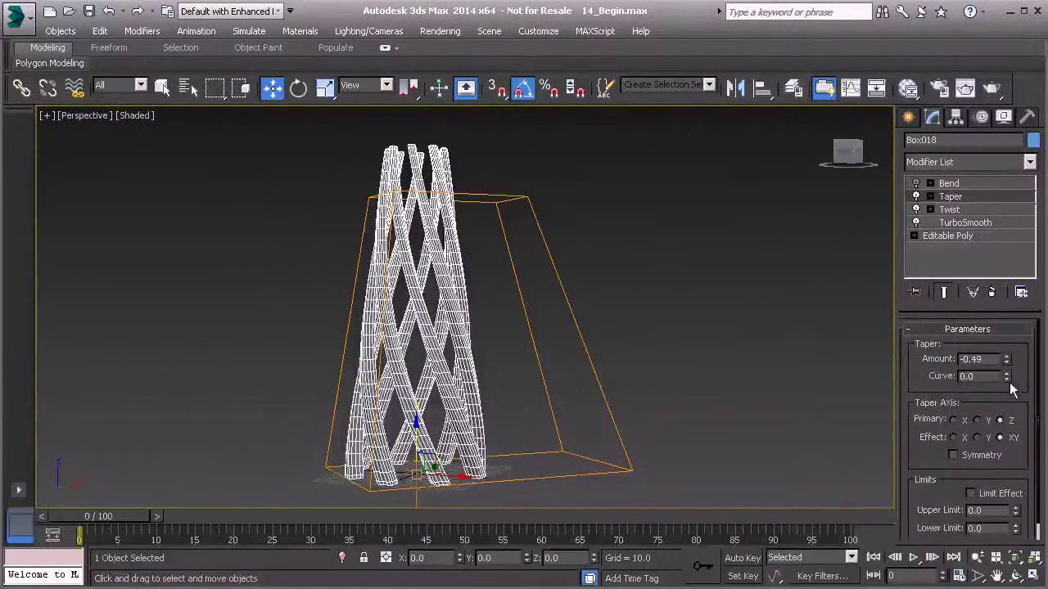
pyautogui.moveTo(1007, 379); pyautogui.dragTo(1015, 262)
pyautogui.moveTo(1005, 360); pyautogui.dragTo(1008, 320)
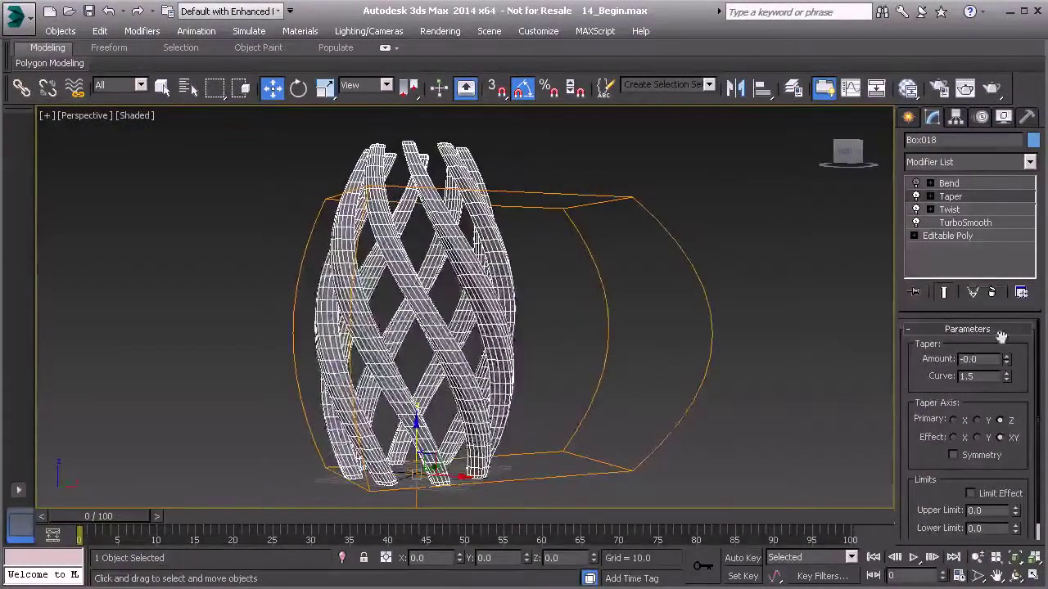
pyautogui.moveTo(989, 362); pyautogui.dragTo(932, 360)
pyautogui.write('0')
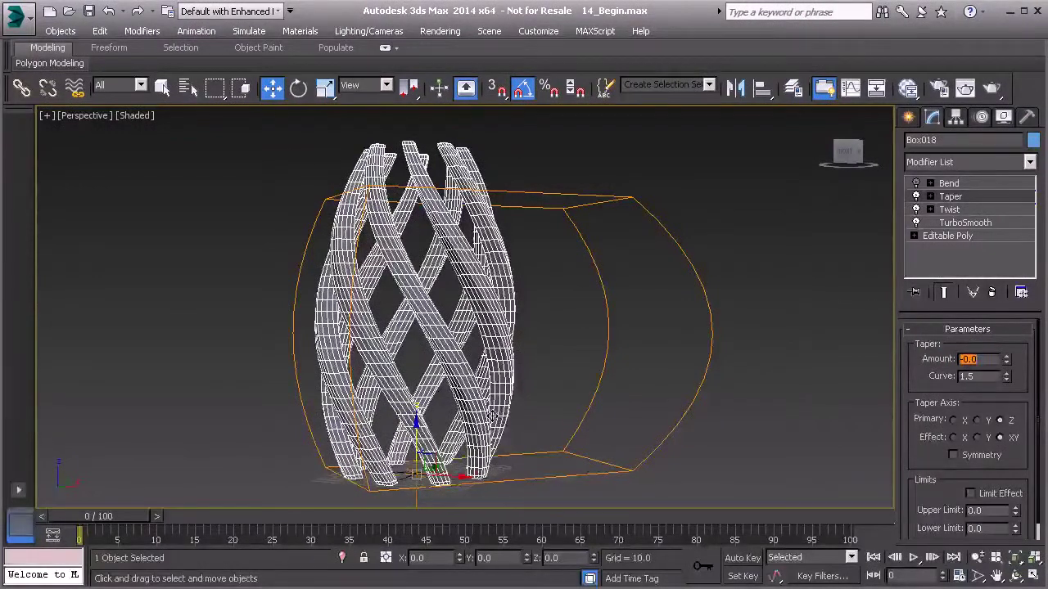
# Switch the Bend's effect back on and inspect the shaded columns with nothing selected
pyautogui.click(915, 183)
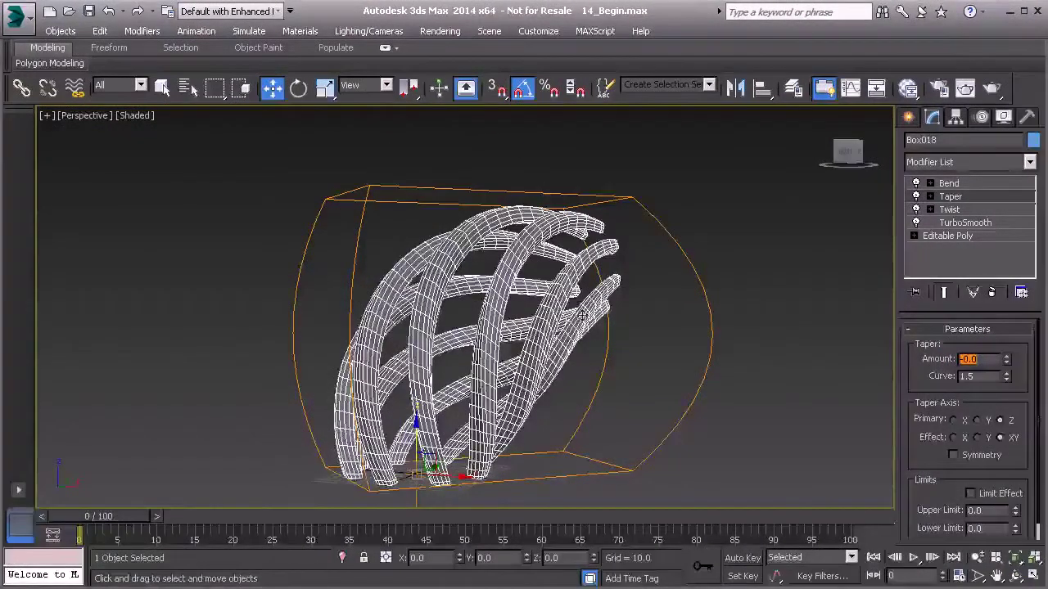
pyautogui.click(718, 281)
pyautogui.keyDown('alt'); pyautogui.moveTo(470, 405); pyautogui.dragTo(532, 409, button='middle'); pyautogui.keyUp('alt')
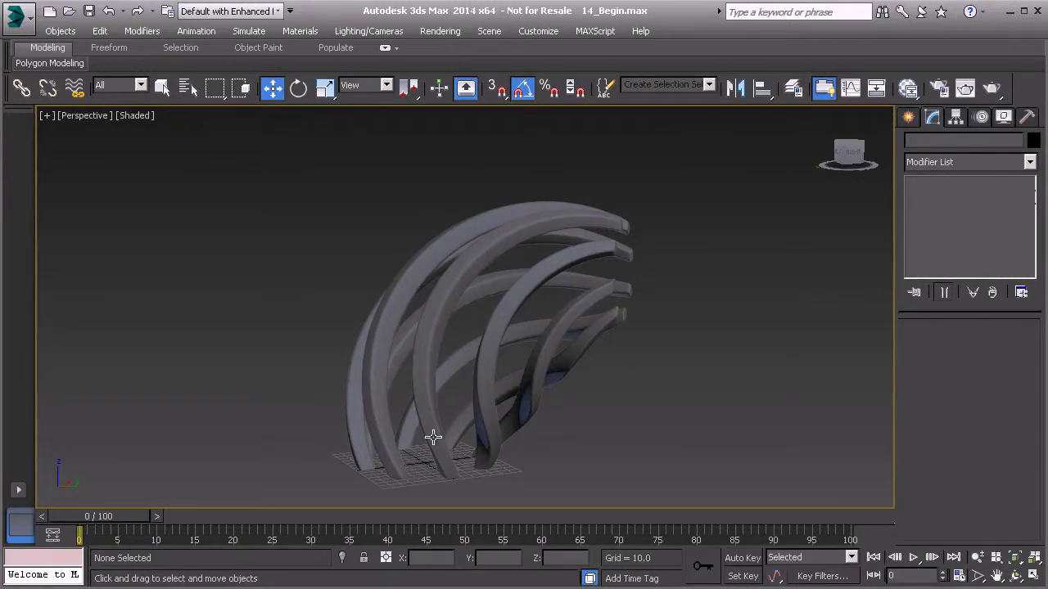
# Raise the columns' TurboSmooth iterations to 3 and inspect the smoothed shape from another angle
pyautogui.click(444, 309)
pyautogui.click(961, 222)
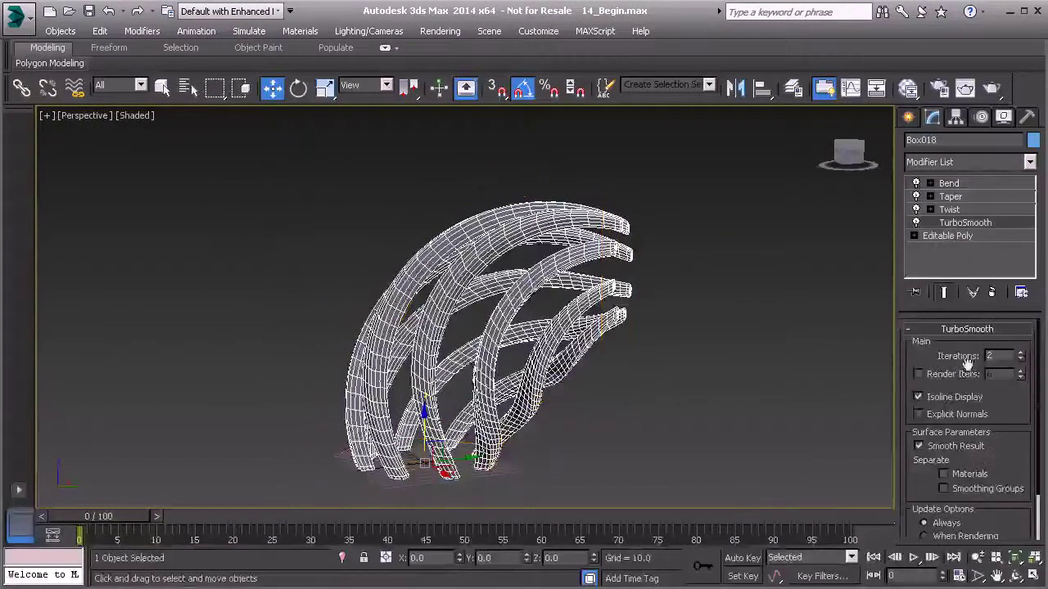
pyautogui.click(1020, 355)
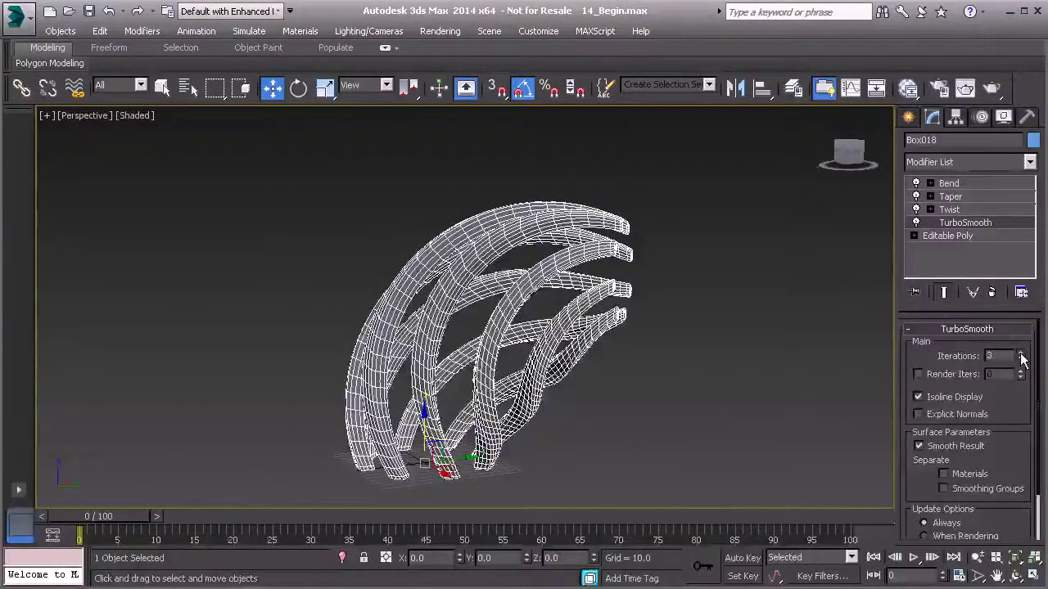
pyautogui.click(686, 332)
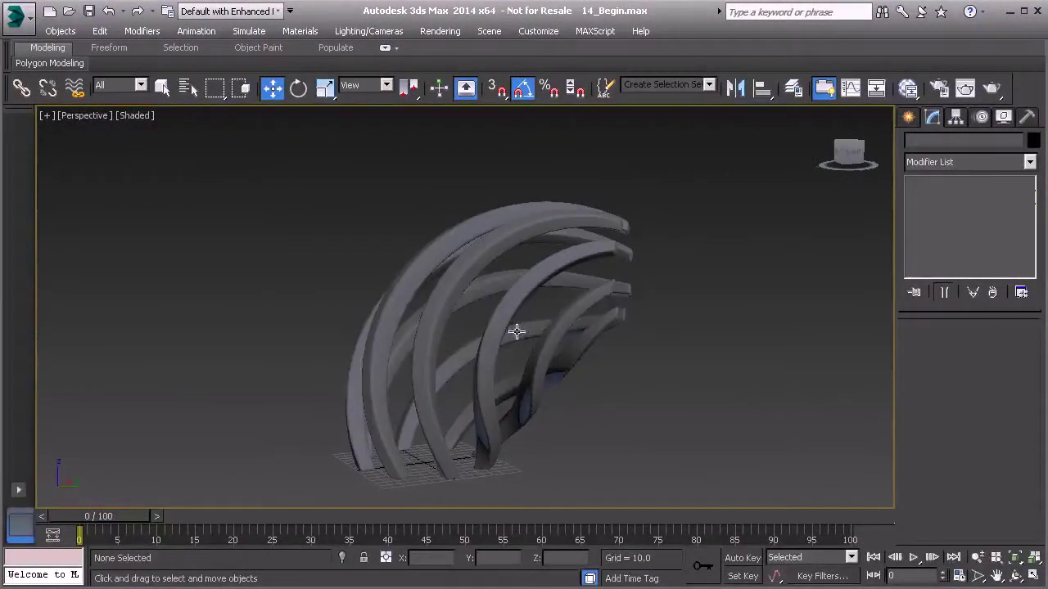
pyautogui.click(534, 382)
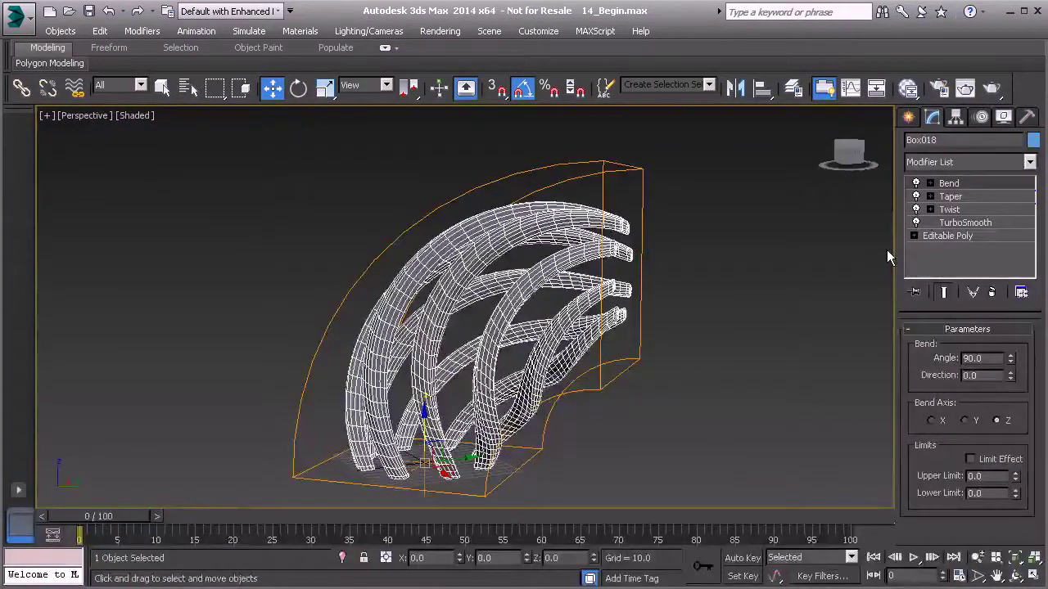
pyautogui.keyDown('alt'); pyautogui.moveTo(542, 329); pyautogui.dragTo(606, 355, button='middle'); pyautogui.keyUp('alt')
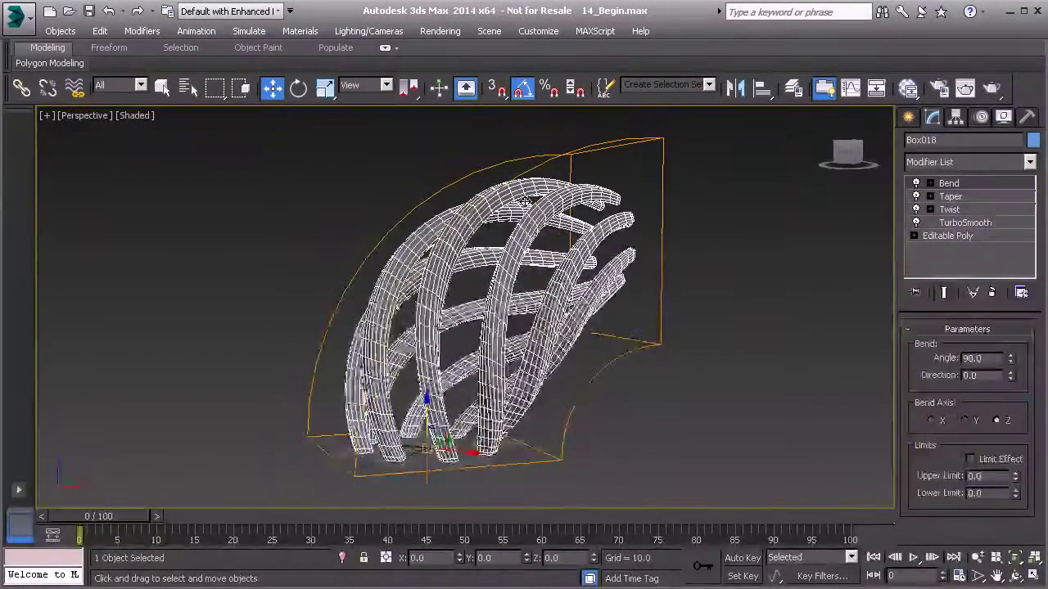